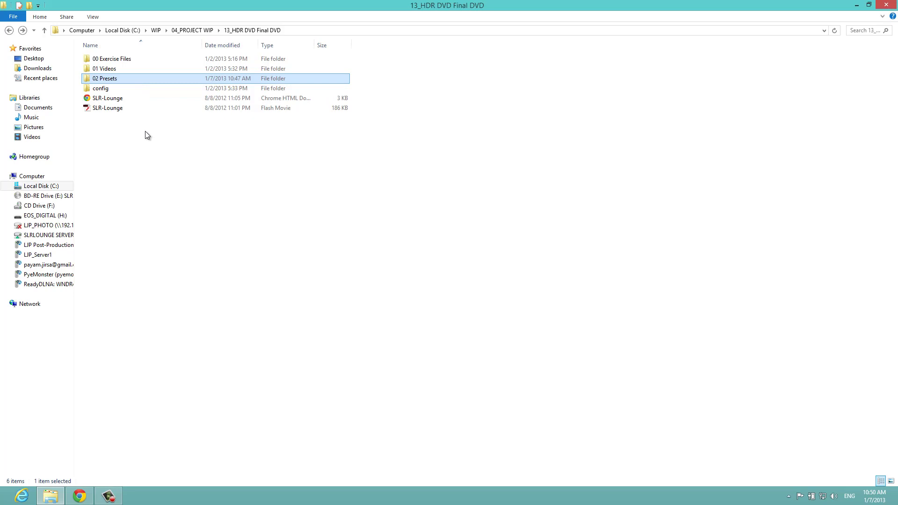
Look over the course folders 00 Exercise Files, 01 Videos and 02 Presets
click(150, 79)
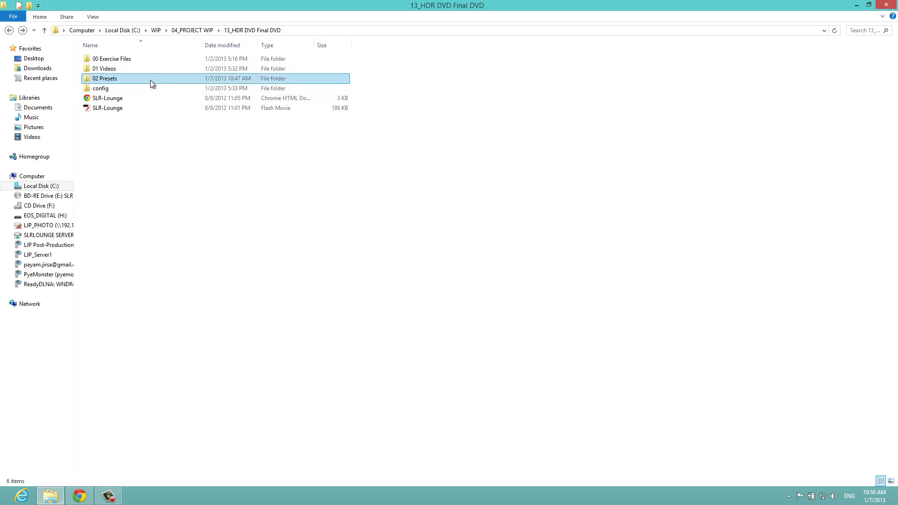
click(189, 163)
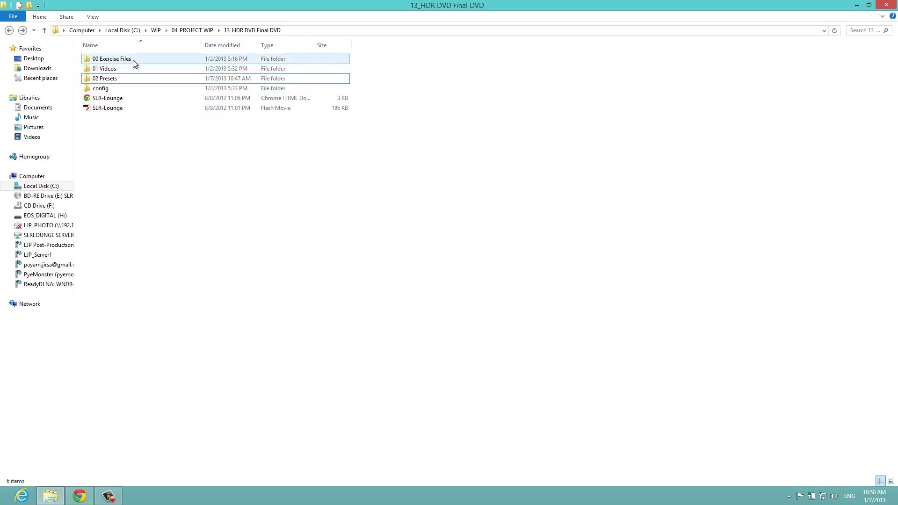
click(119, 78)
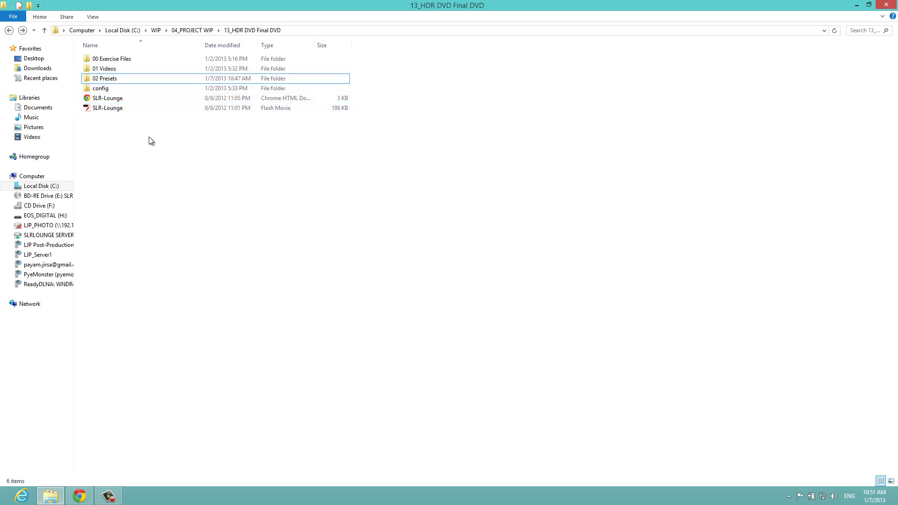
mouse_move(101, 99)
mouse_down()
mouse_move(121, 108)
mouse_move(99, 99)
mouse_up()
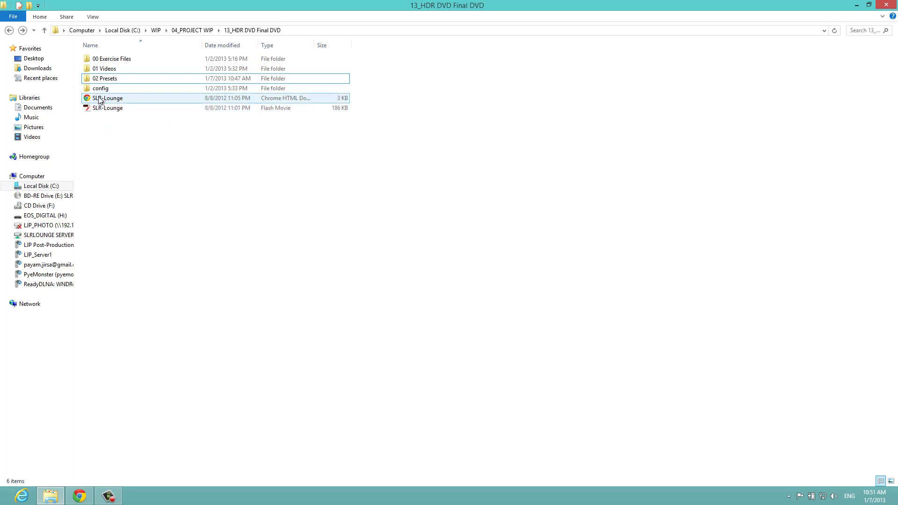
click(130, 139)
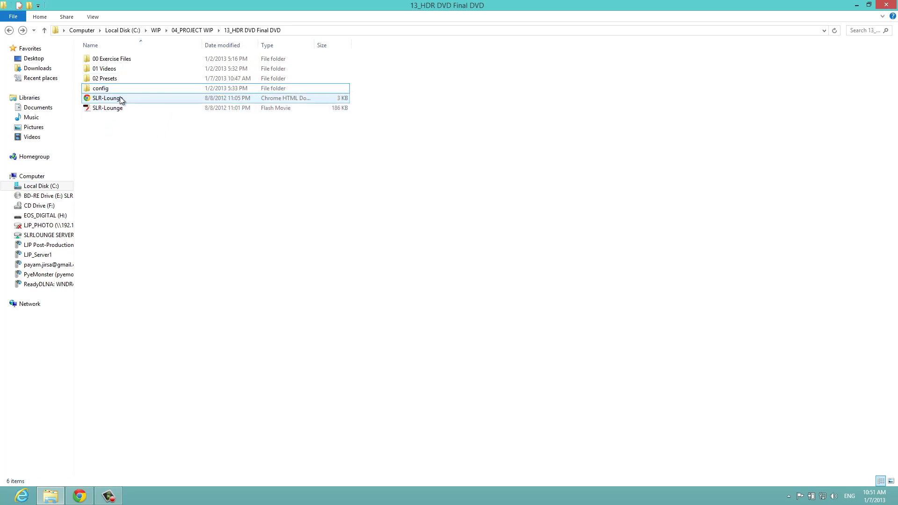
click(114, 59)
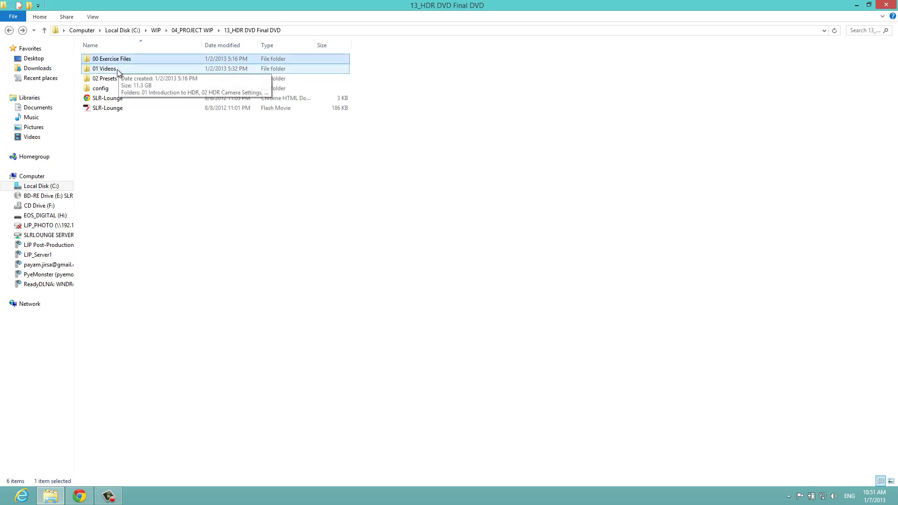
click(117, 69)
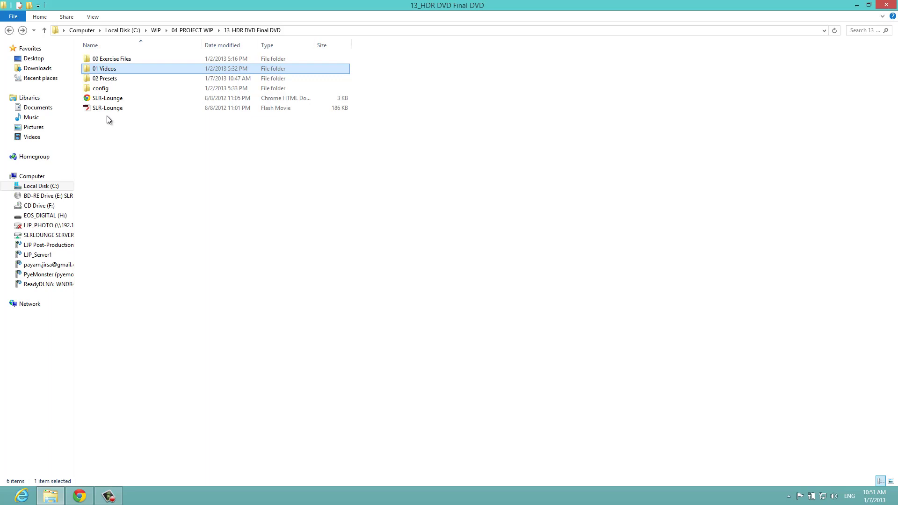
click(128, 144)
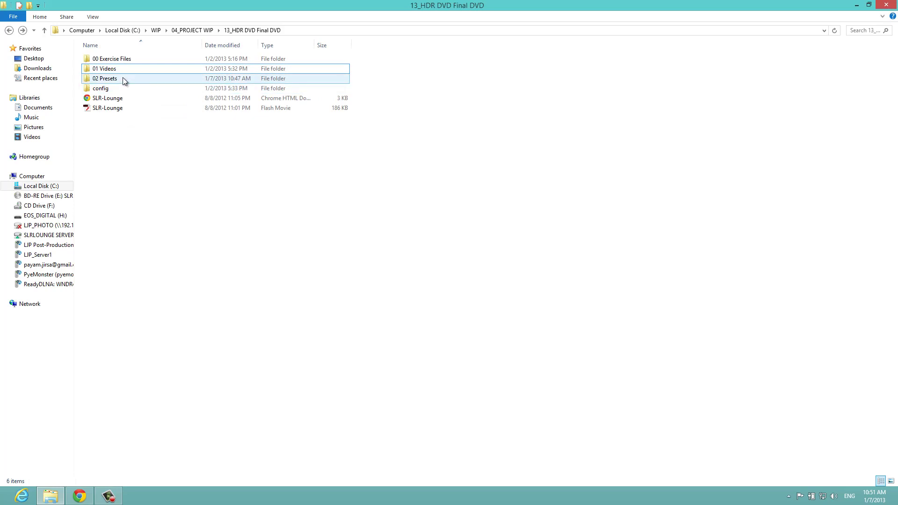
Open 02 Presets > Lightroom 4 Presets and snap the window to the left half
double_click(123, 78)
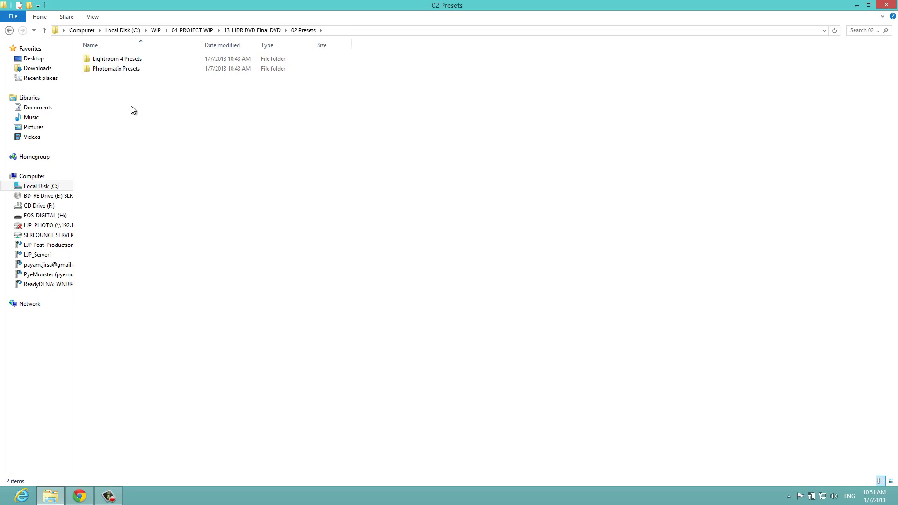
click(136, 61)
double_click(137, 61)
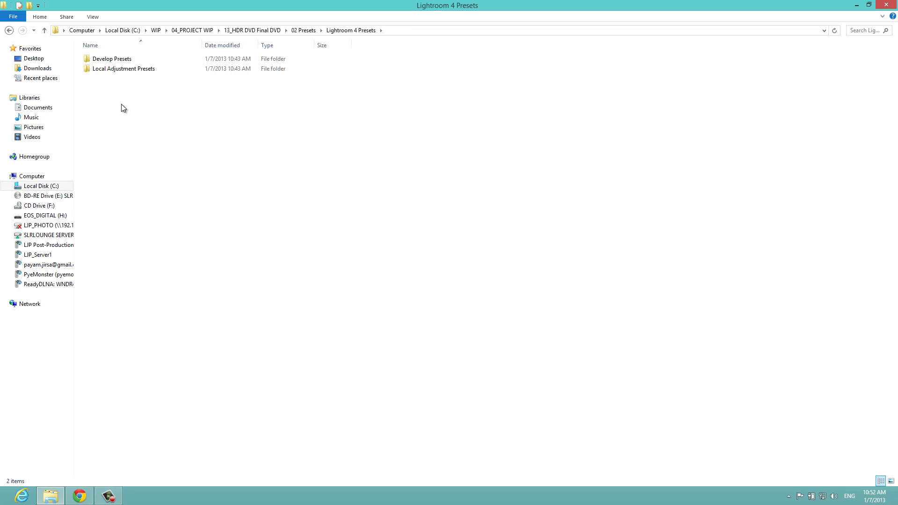
key(super+Left)
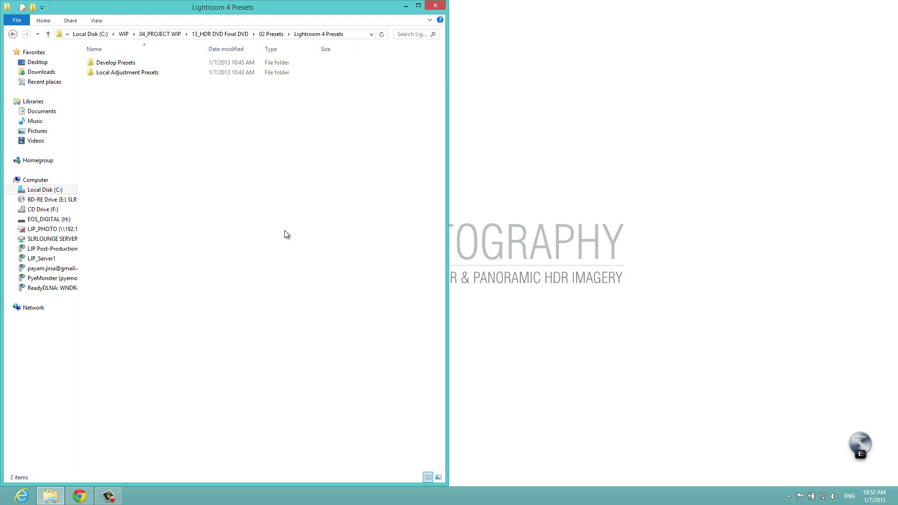
Launch Lightroom 4, snap it to the right half, and open its Preferences
key(super)
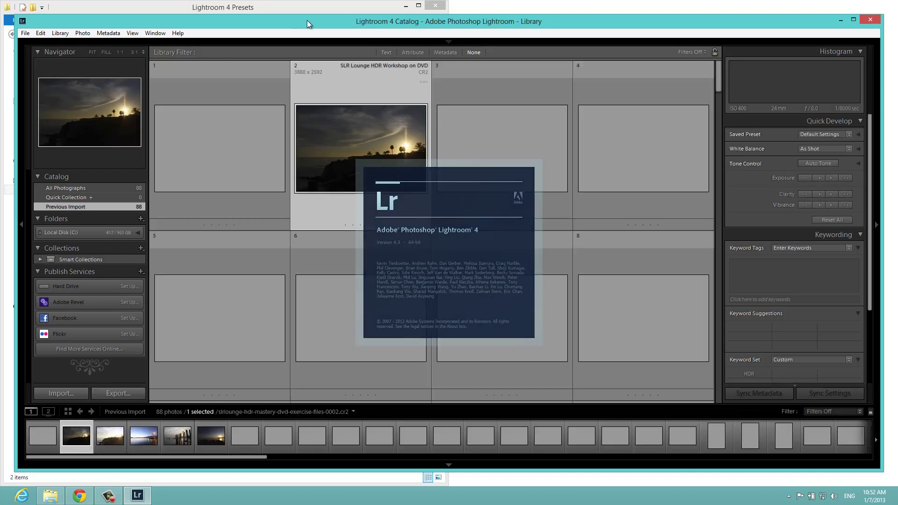
key(super+Right)
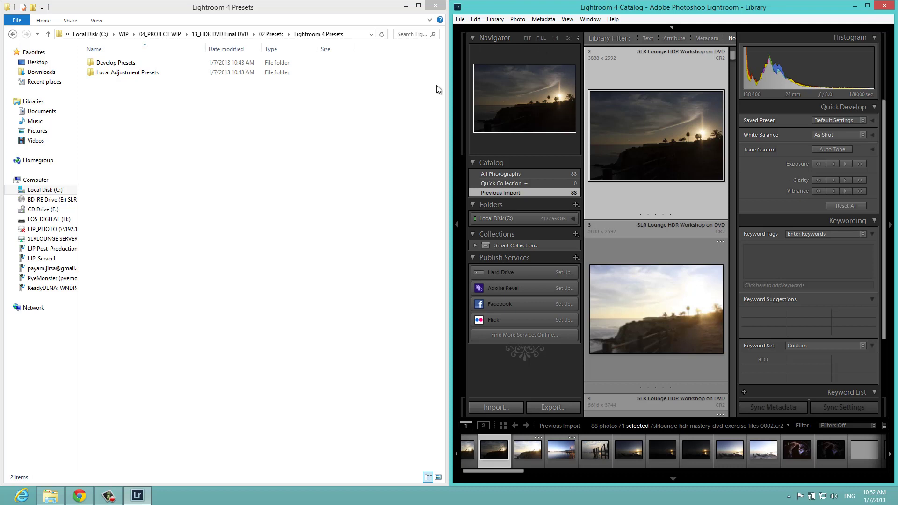
click(475, 19)
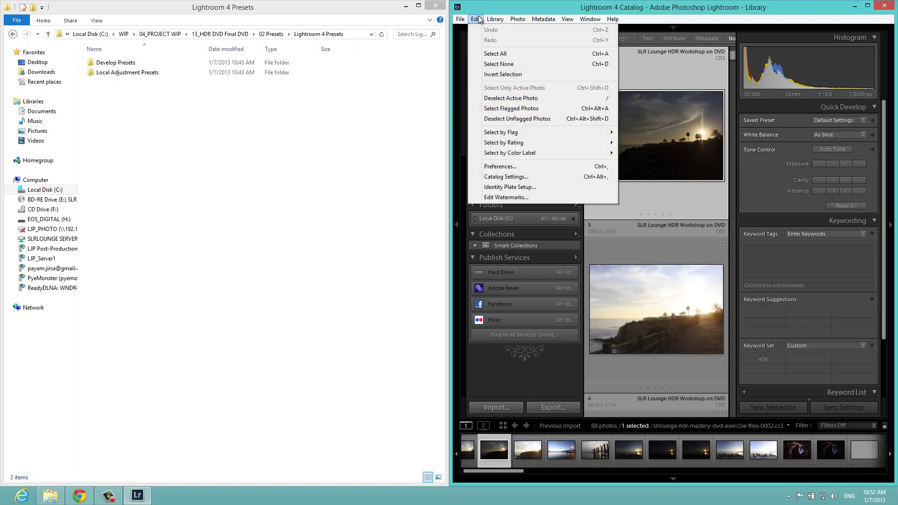
click(507, 168)
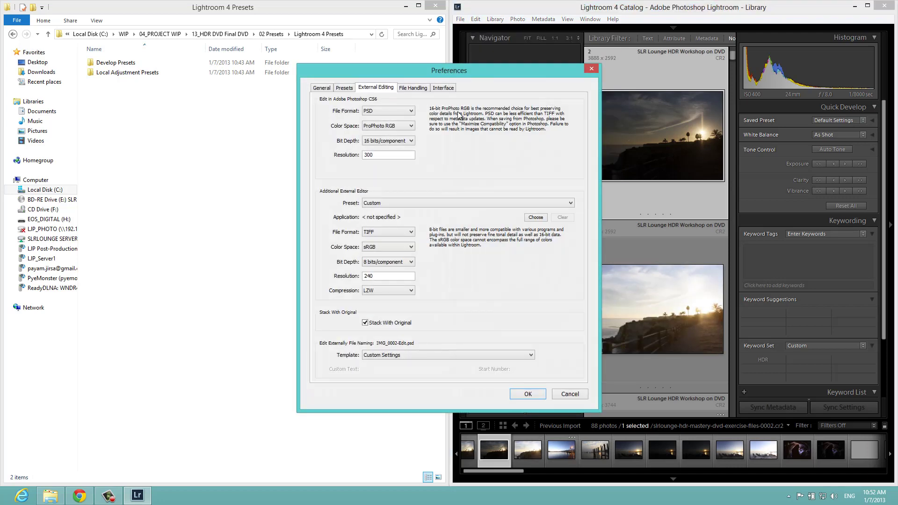
Show Lightroom's presets folder from the Presets settings and snap that Adobe folder window right
click(346, 89)
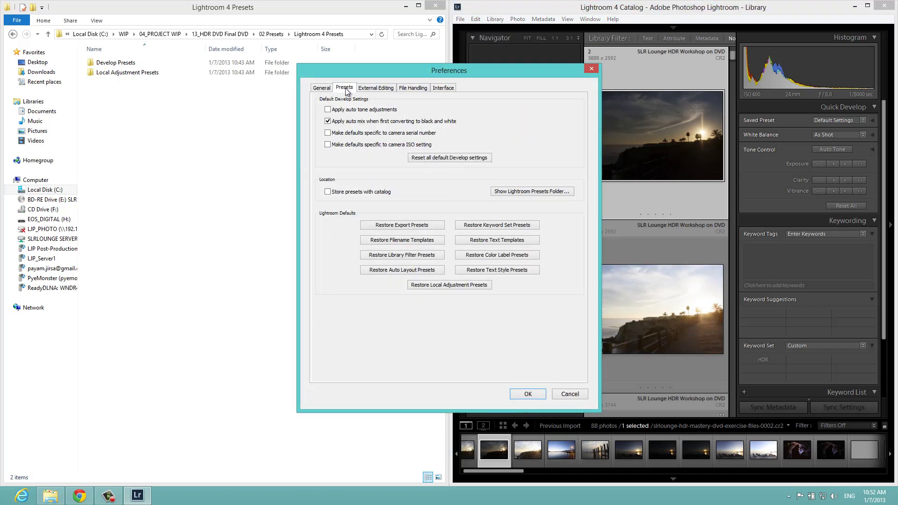
click(519, 192)
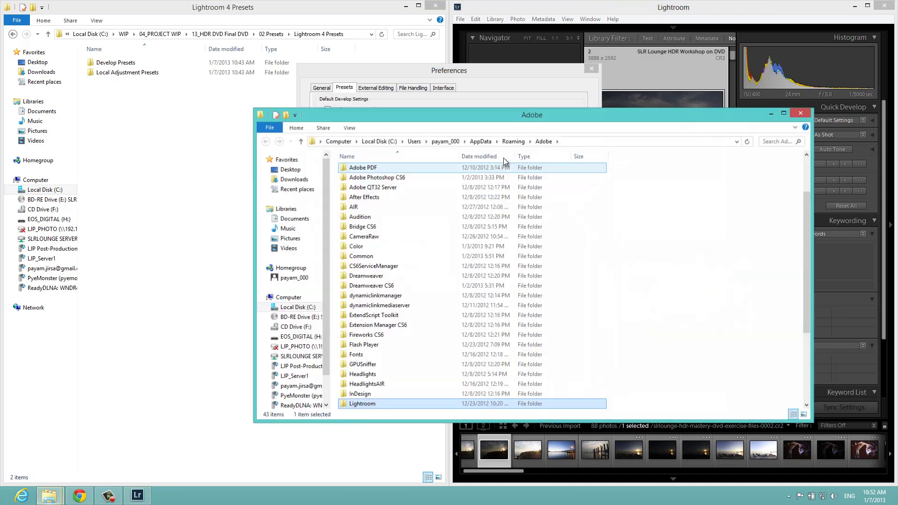
click(546, 69)
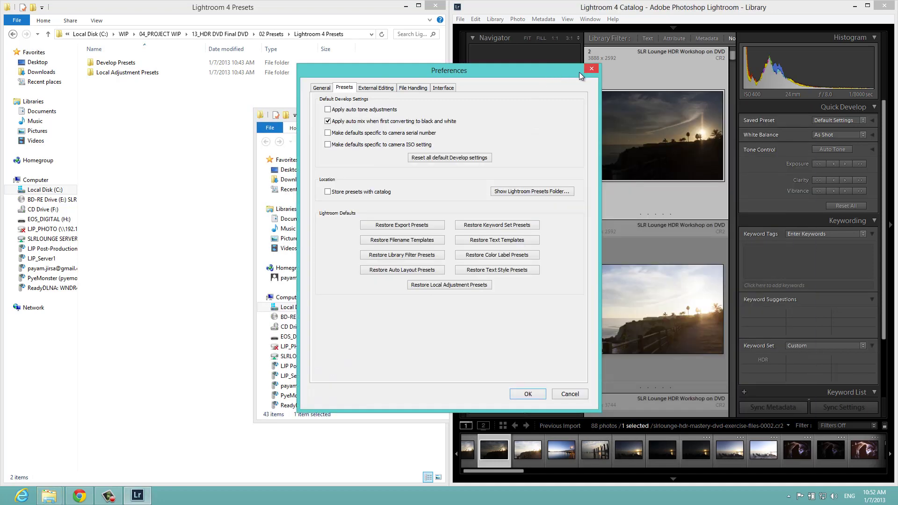
click(254, 145)
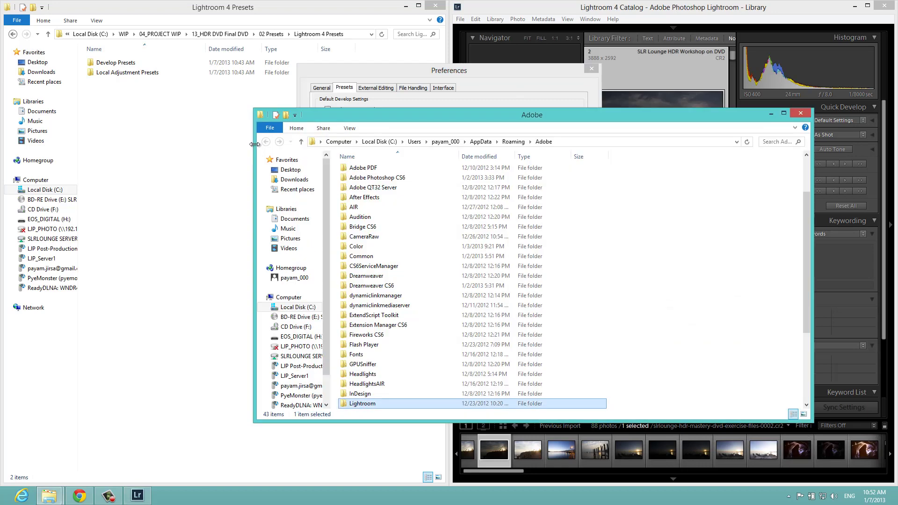
key(super+Right)
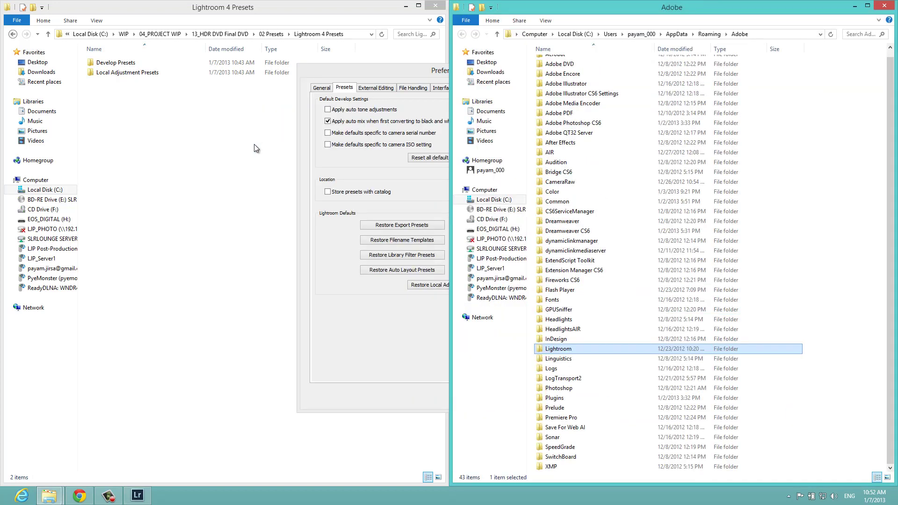
Open Adobe's Lightroom folder on the right, check its Develop Presets, and drag course Develop Presets over
click(220, 148)
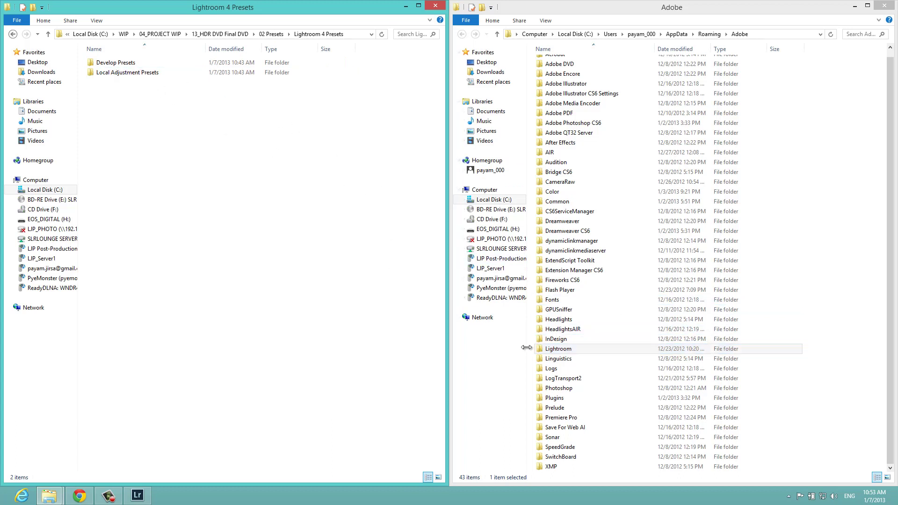
click(552, 341)
double_click(568, 351)
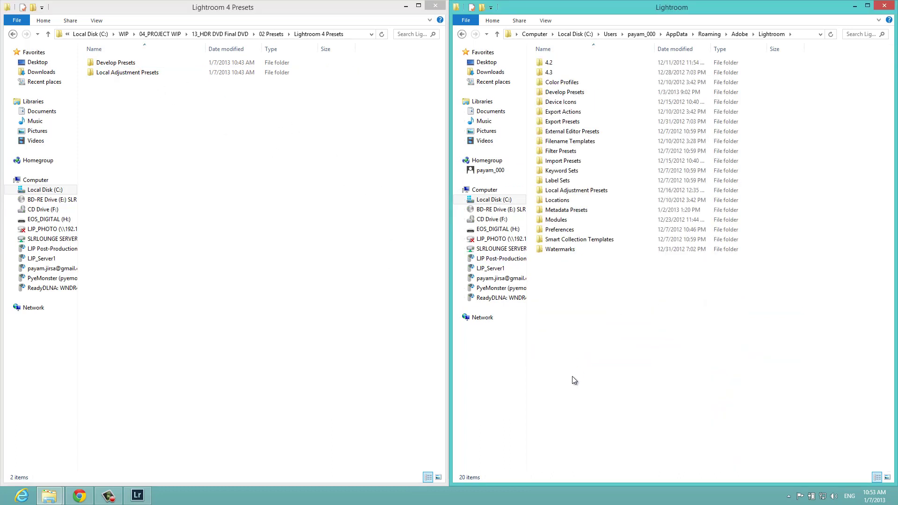
double_click(584, 92)
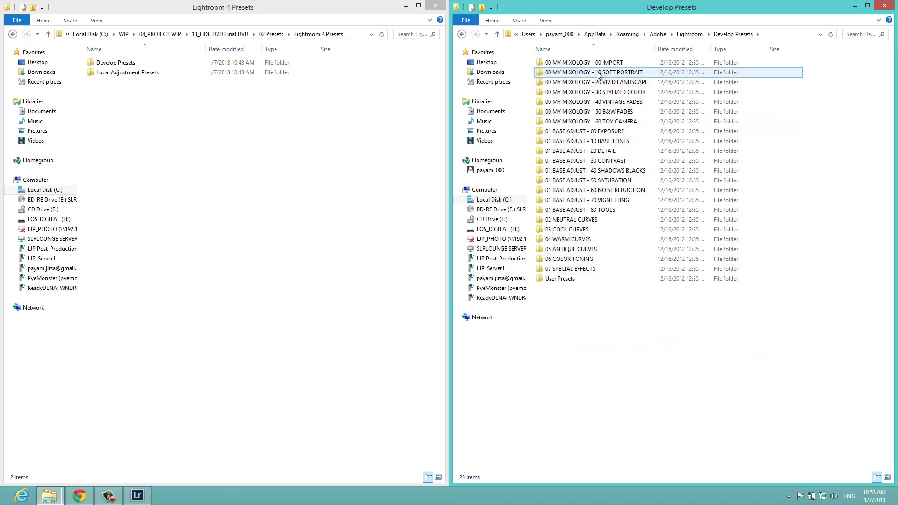
key(BackSpace)
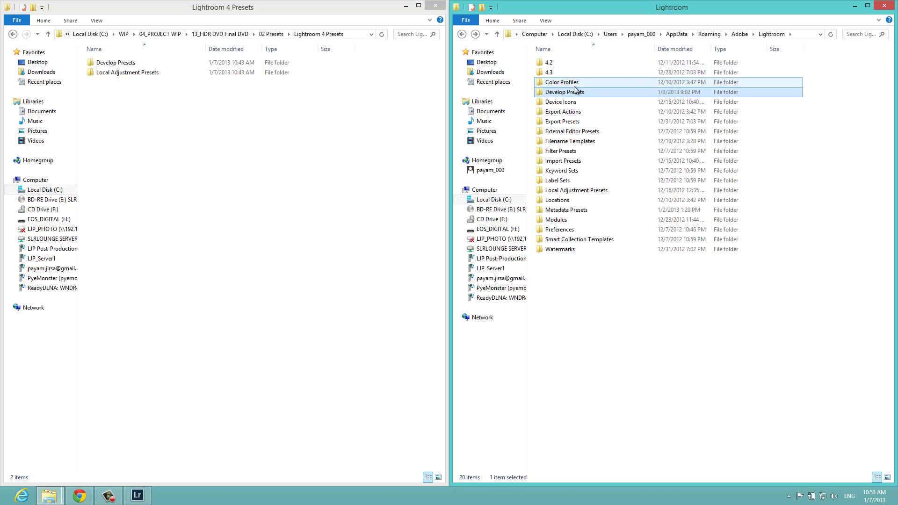
key(Return)
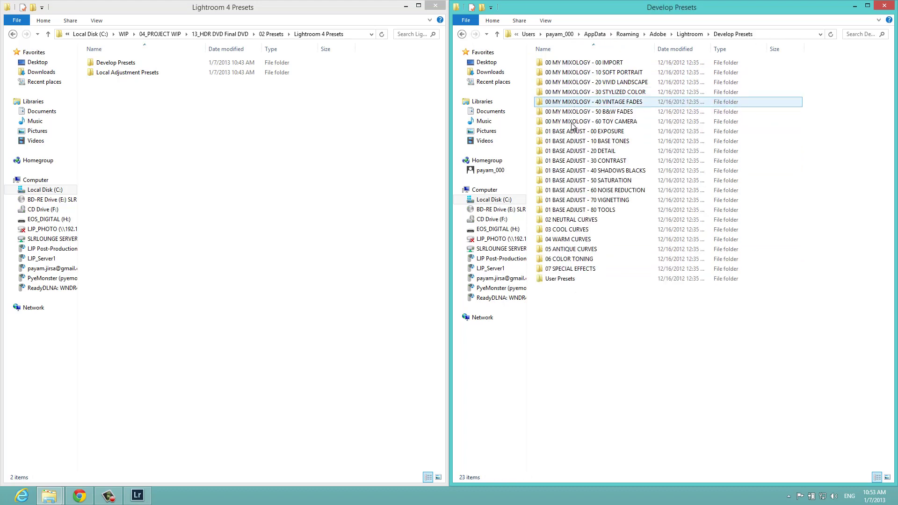
key(BackSpace)
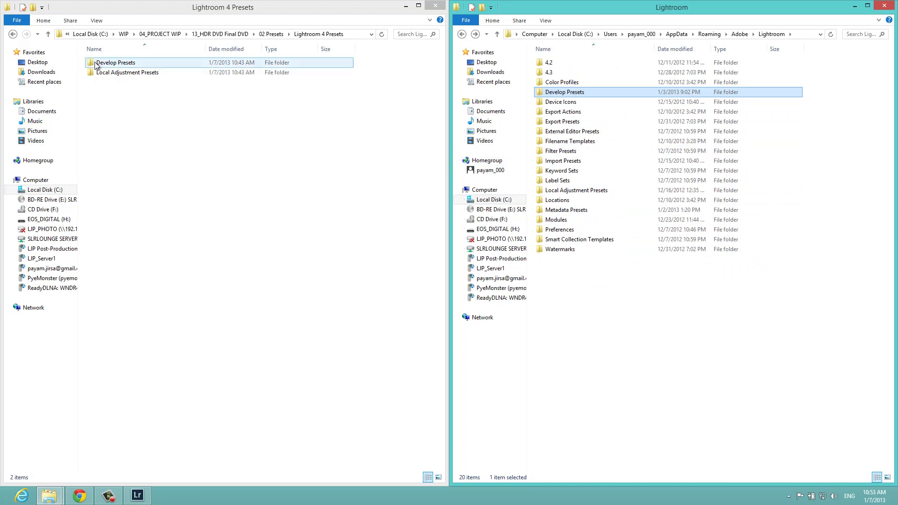
drag(95, 64, 144, 63)
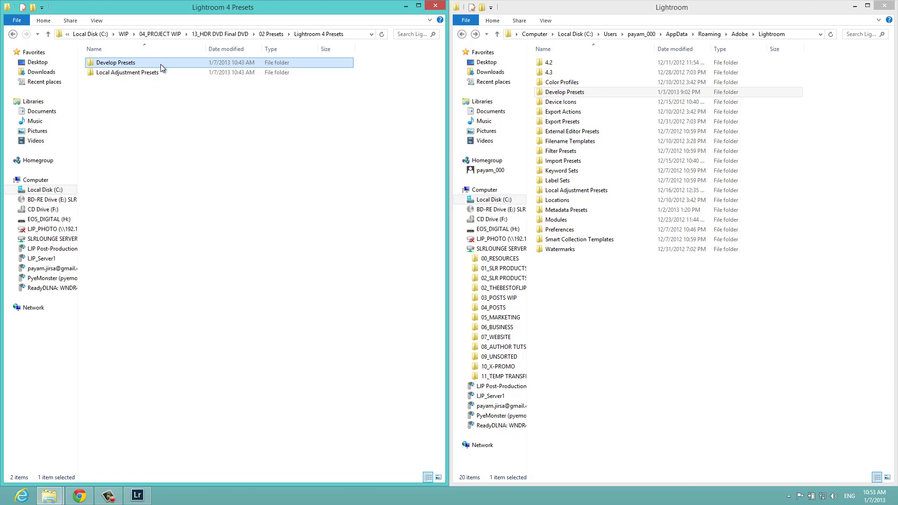
Open Lightroom's AppData Develop Presets and drag both DVD develop preset folders into it
click(571, 160)
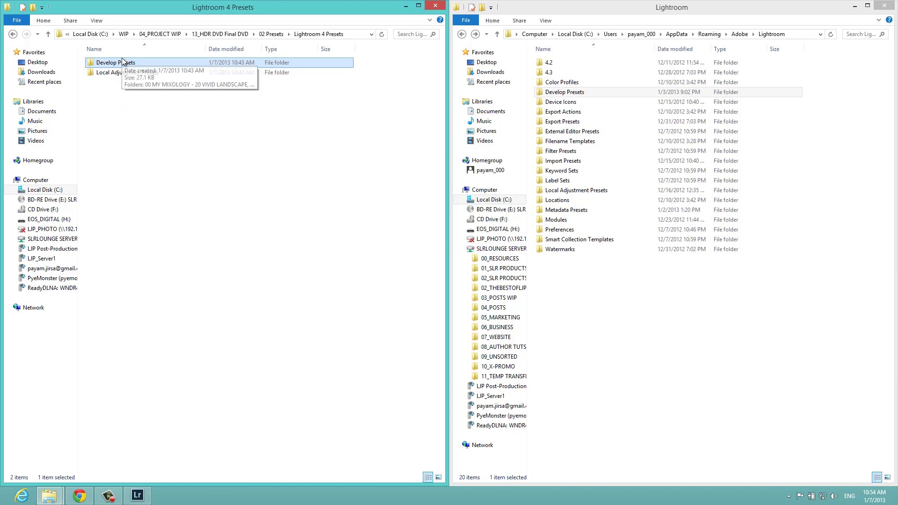
drag(122, 62, 175, 67)
click(575, 93)
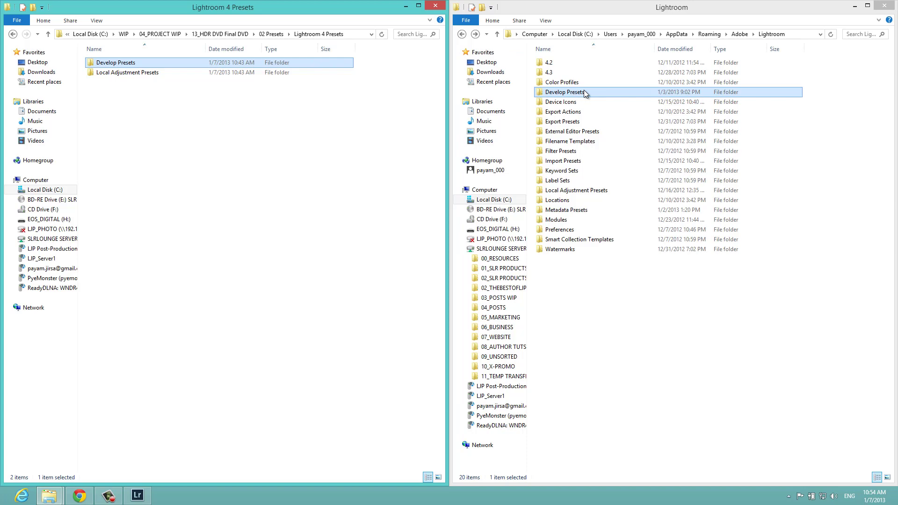
double_click(584, 91)
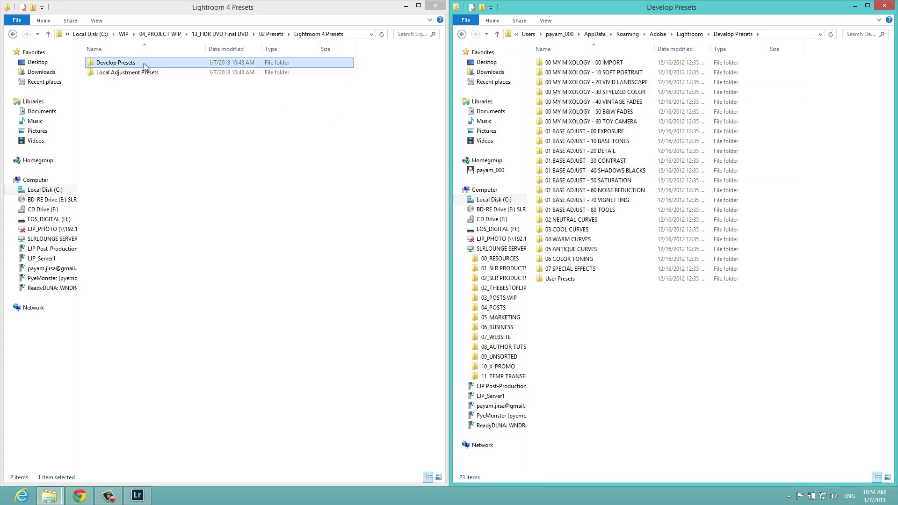
click(130, 66)
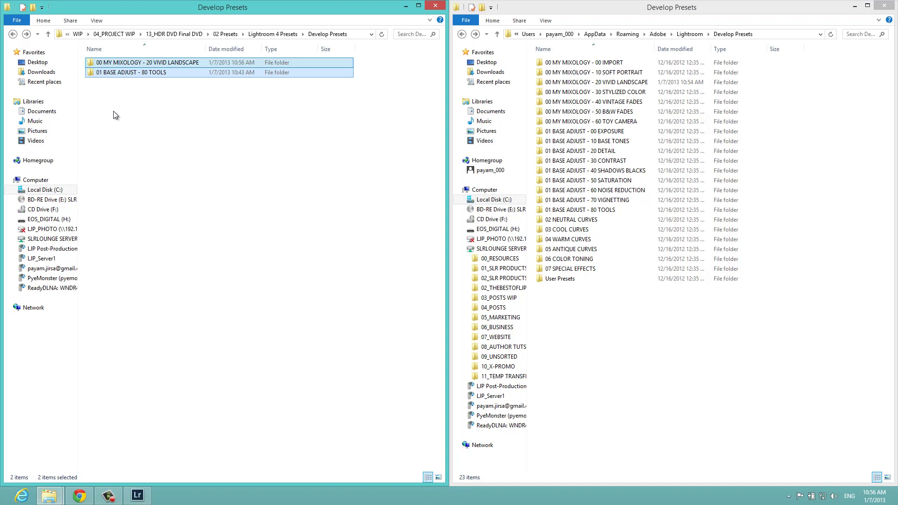
drag(114, 114, 154, 74)
Drag the DVD's seven .lrtemplate files into Lightroom's AppData Local Adjustment Presets folder
click(187, 159)
key(alt+Up)
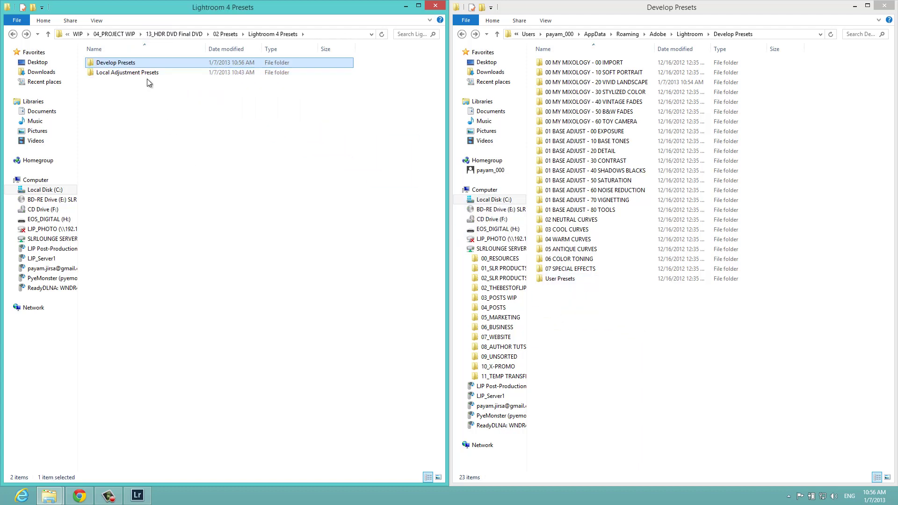
click(147, 74)
click(634, 303)
key(alt+Up)
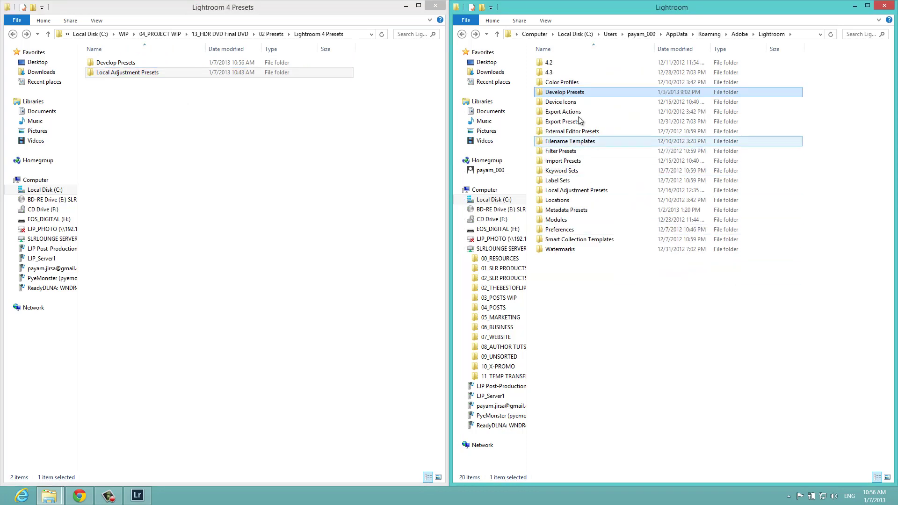
double_click(576, 191)
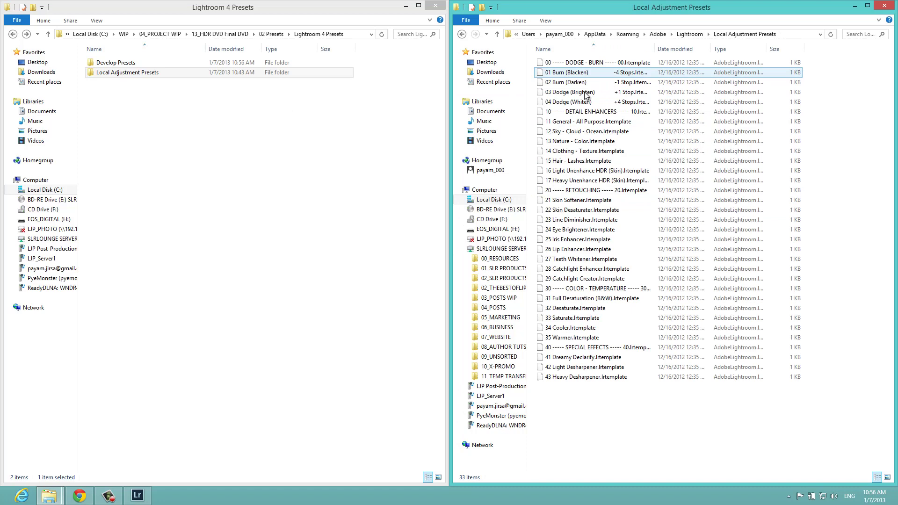
click(590, 376)
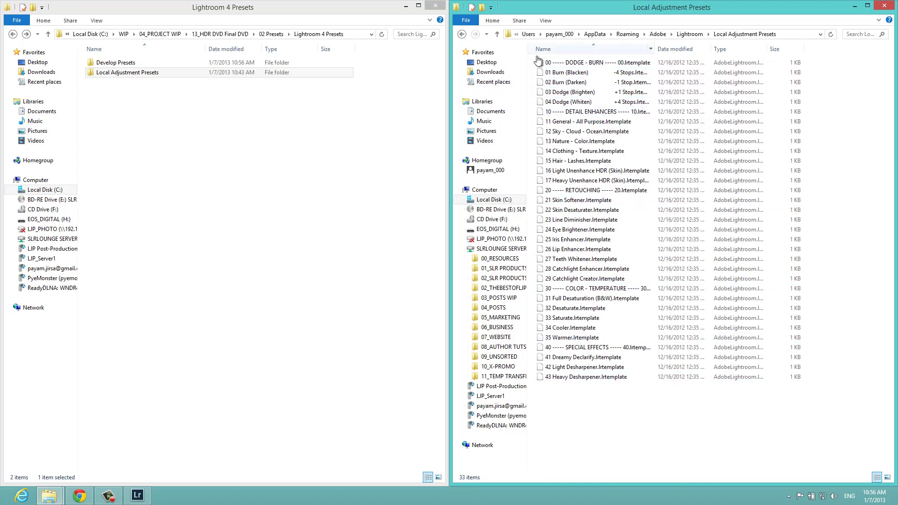
double_click(119, 73)
drag(95, 134, 122, 65)
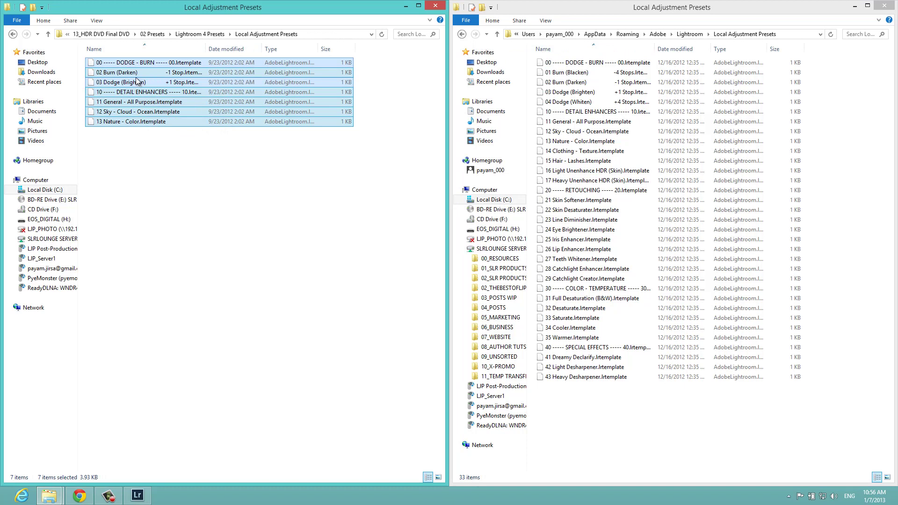
drag(154, 94, 230, 149)
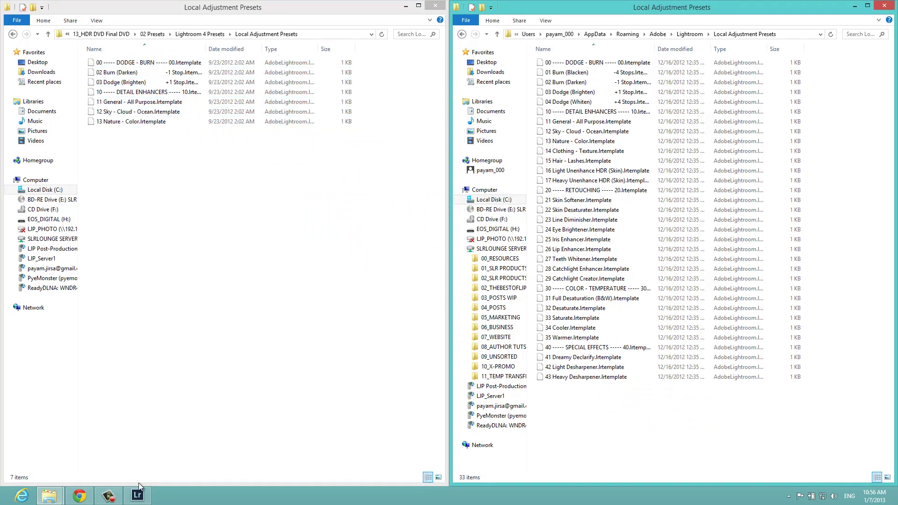
Close Lightroom's Preferences and keep the module picker permanently visible
click(137, 495)
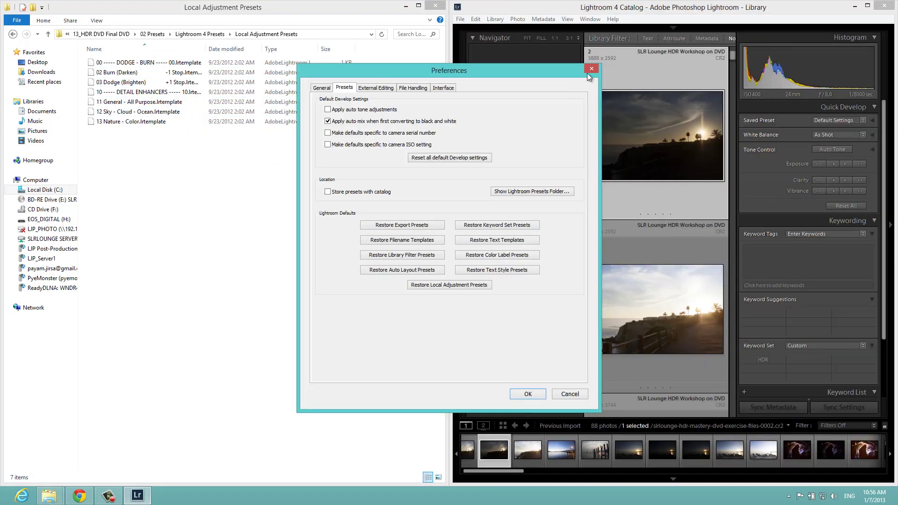
click(589, 71)
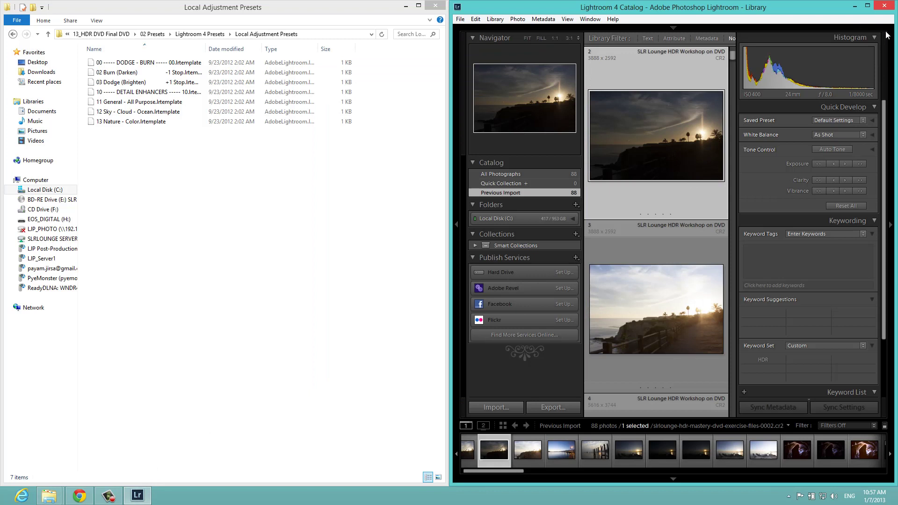
mouse_move(887, 35)
click(677, 28)
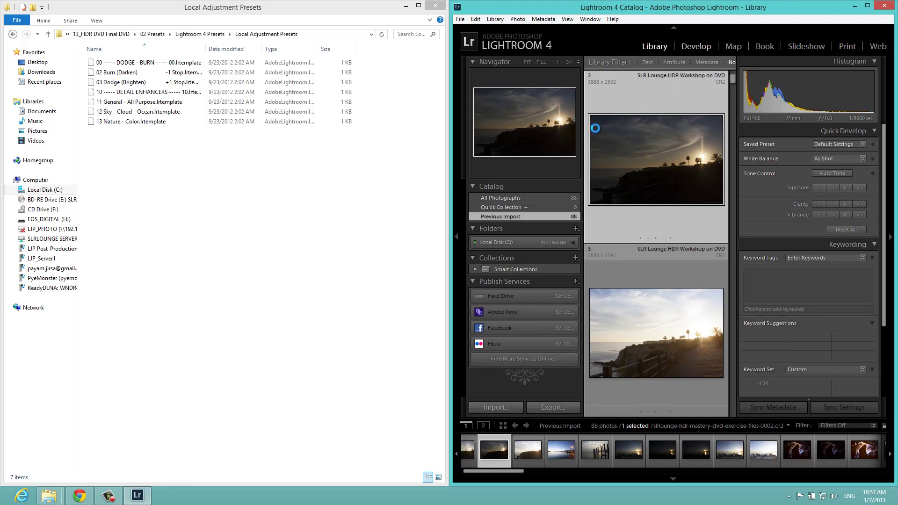
In Develop, collapse SOFT PORTRAIT, VIVID LANDSCAPE and 00 EXPOSURE, then check the brush Effect list
key(d)
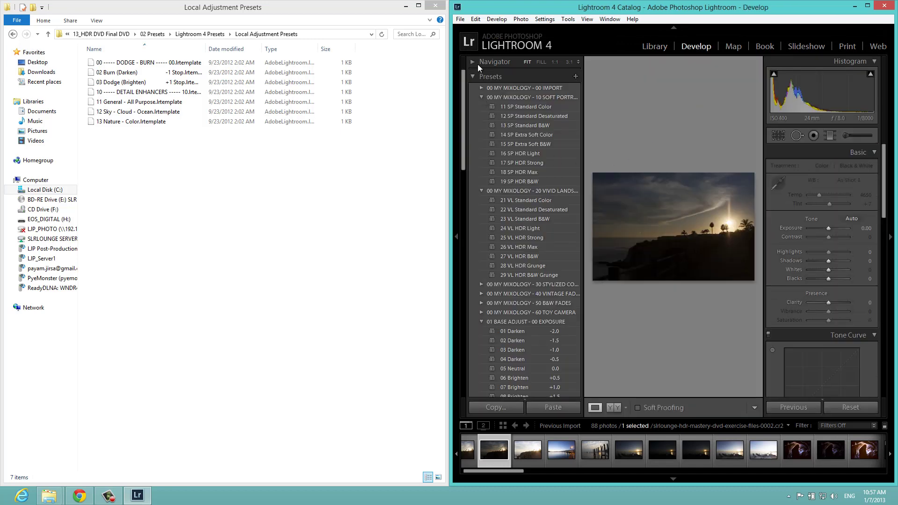
click(482, 97)
click(481, 107)
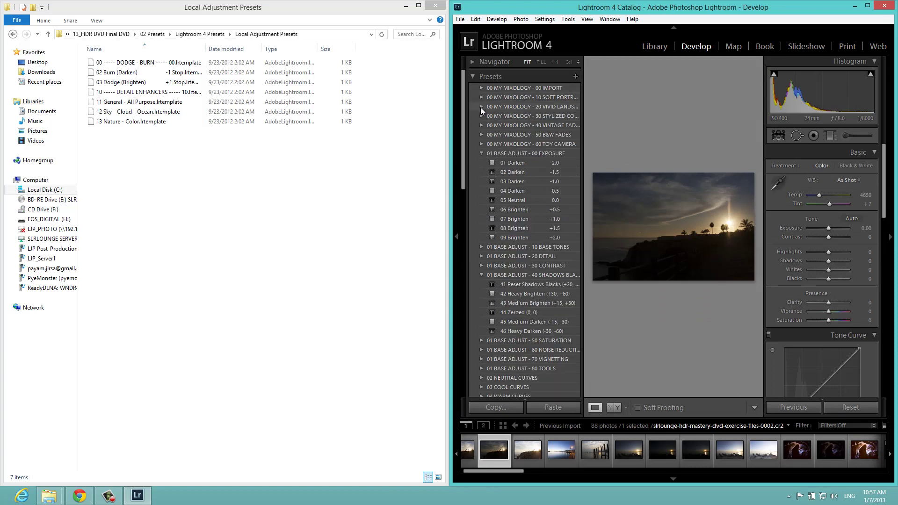
click(481, 153)
click(846, 135)
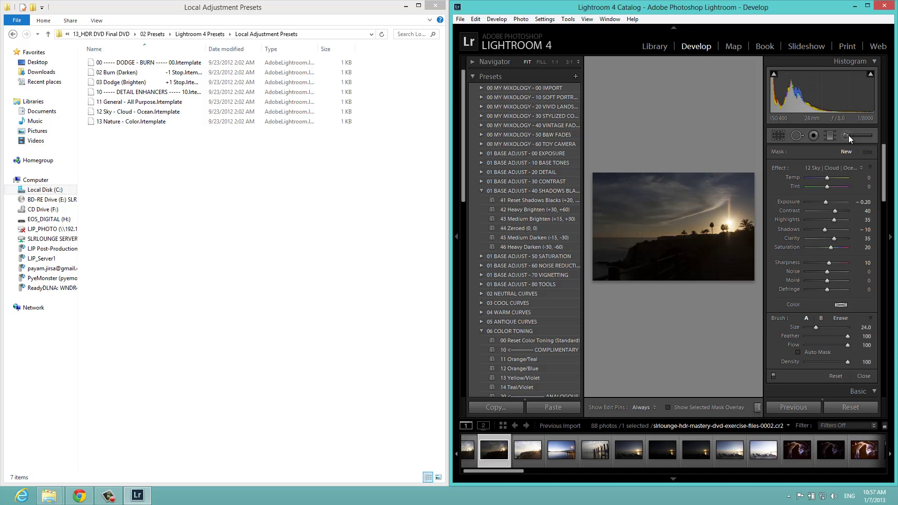
click(836, 167)
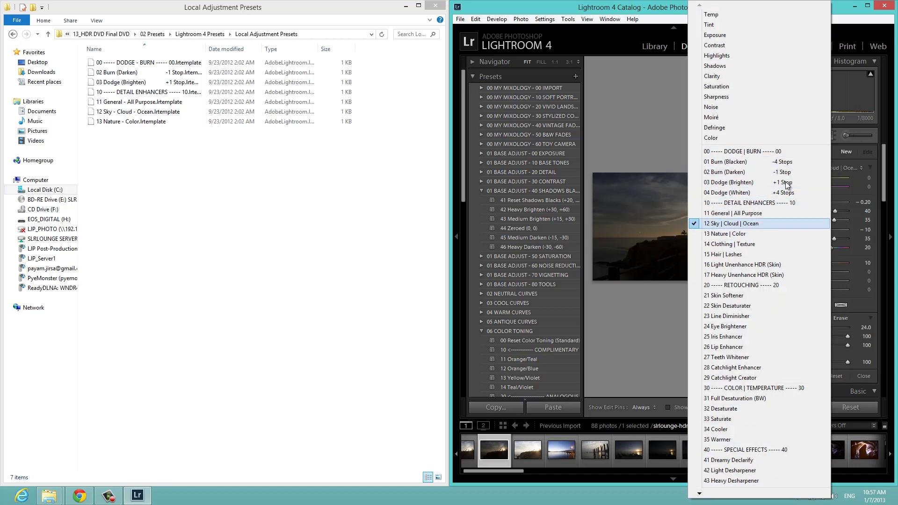
Reselect the seven local adjustment templates in Explorer, then clear the selection
drag(114, 146, 154, 63)
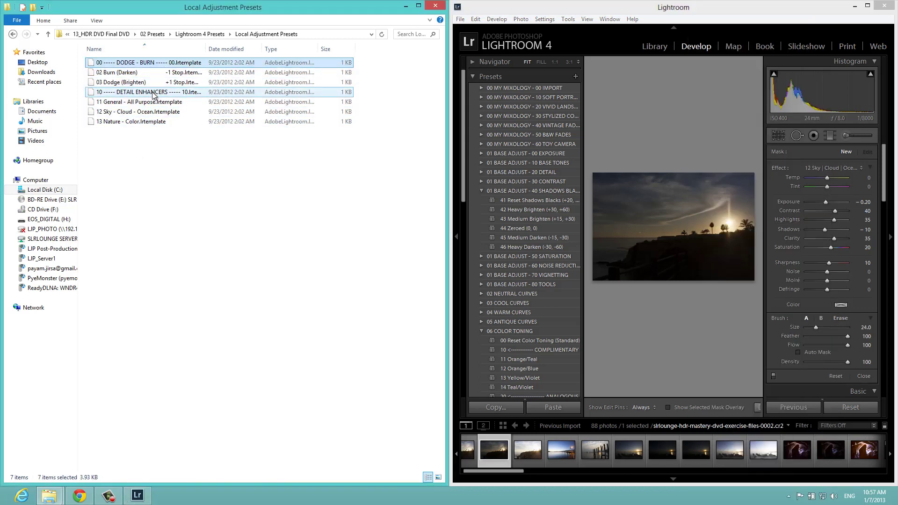
click(154, 93)
drag(141, 145, 140, 63)
click(213, 162)
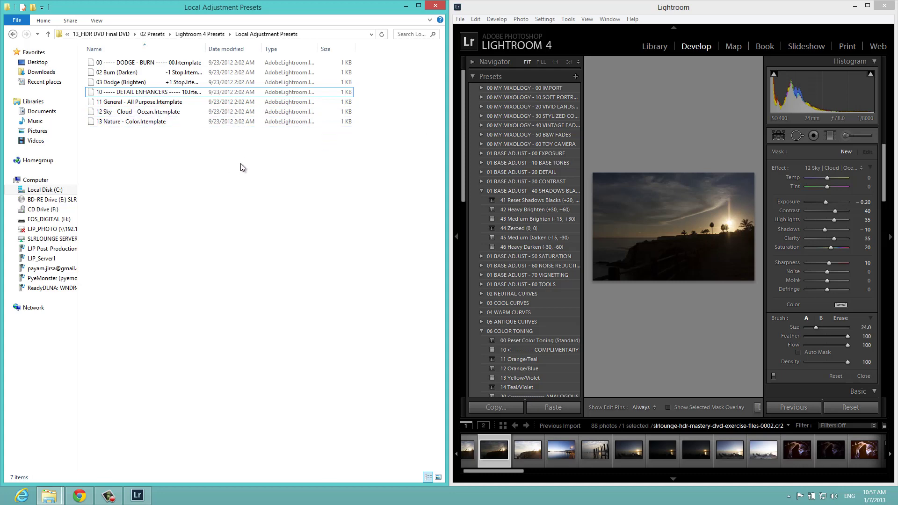
Close Lightroom, launch Photomatix Pro snapped to the right half, and open View > Preferences
click(884, 6)
key(super)
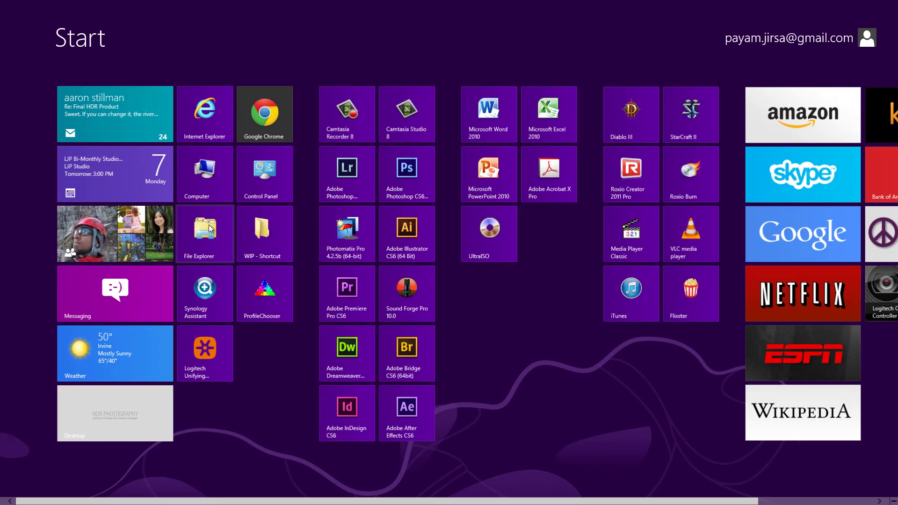
click(355, 240)
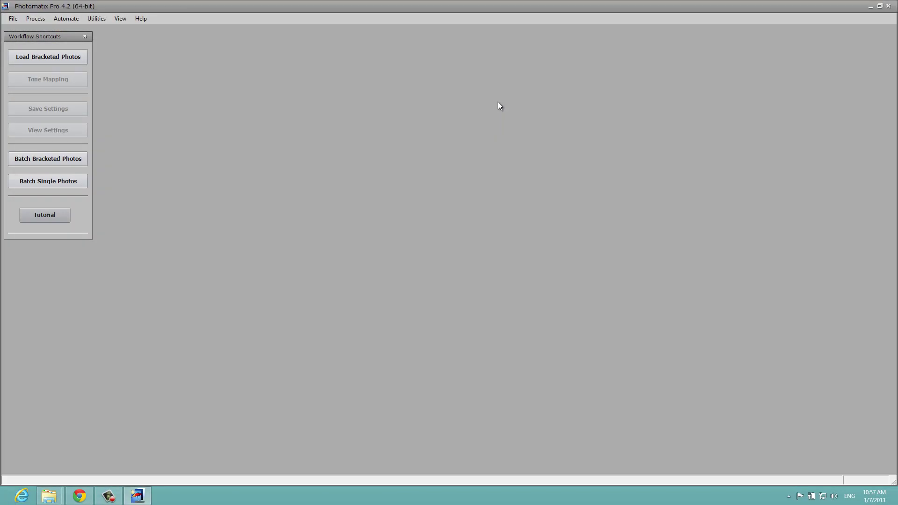
key(super+Right)
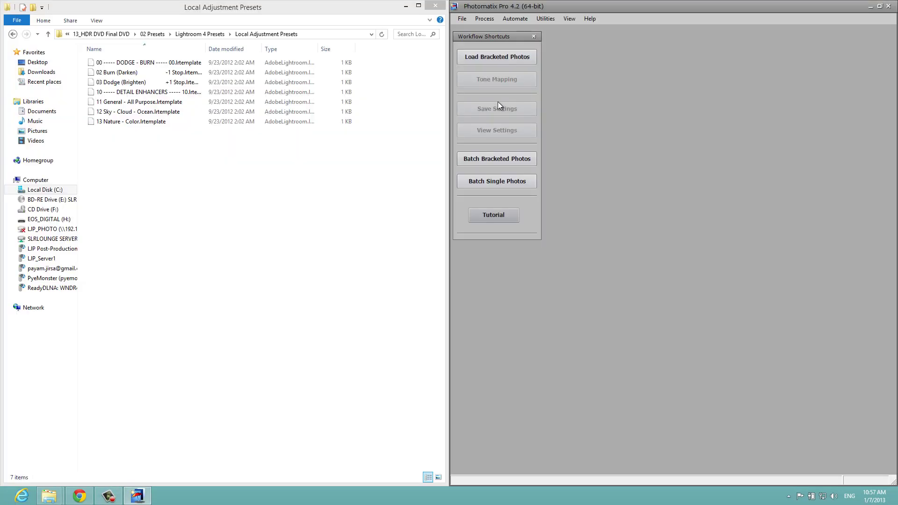
click(569, 18)
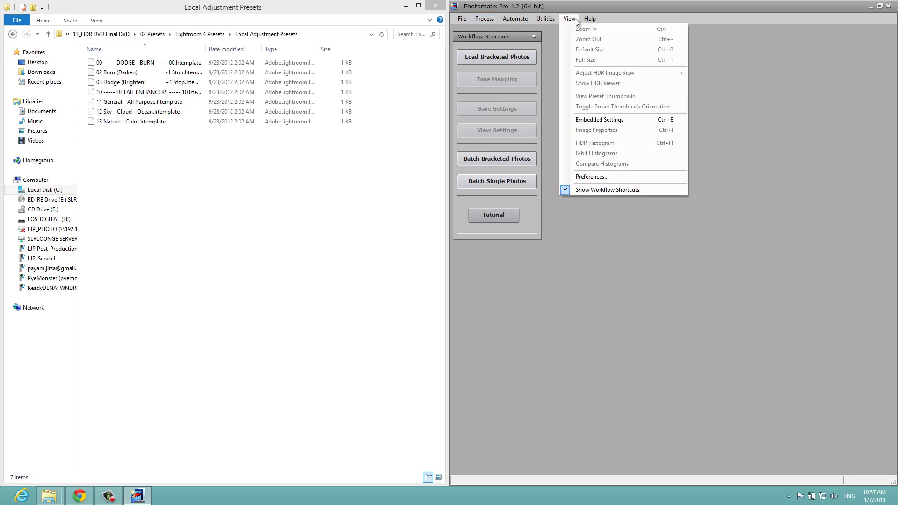
click(592, 177)
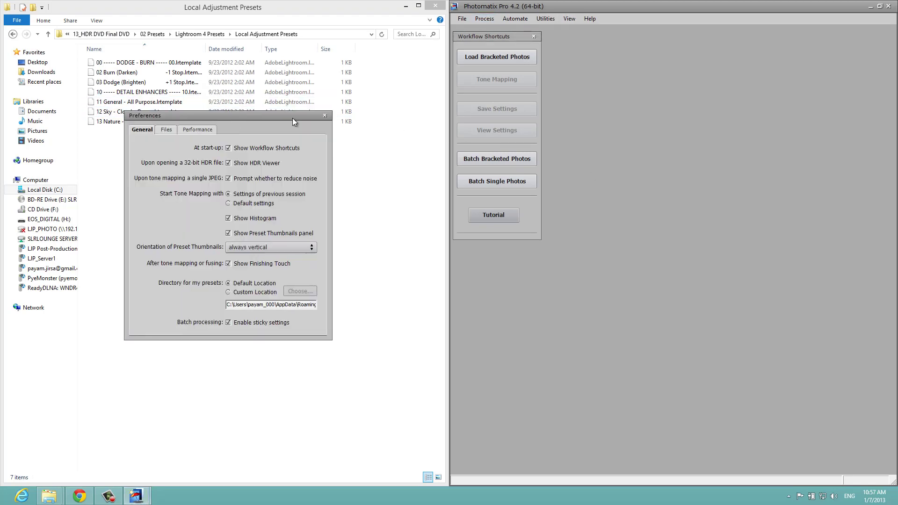
Move Preferences over Photomatix and read the full HDRsoft\PhotomatixPro\Presets path
drag(293, 117, 706, 60)
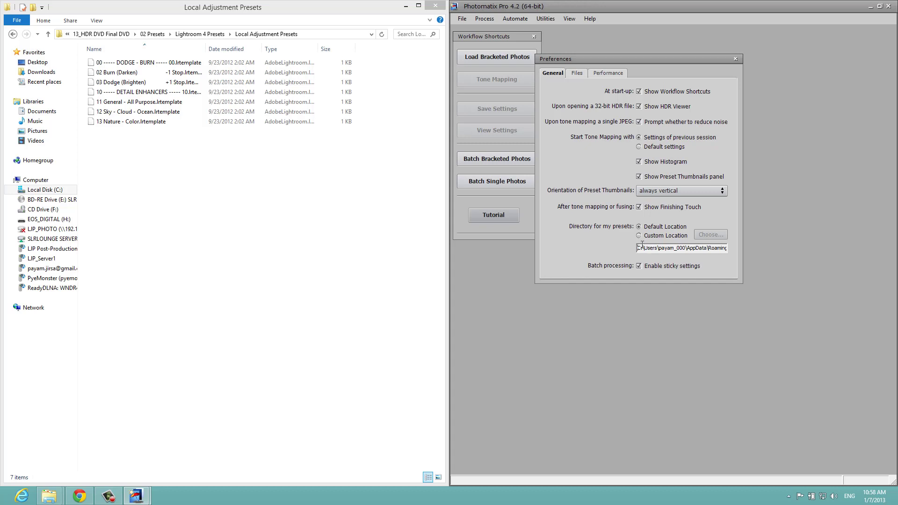
drag(641, 248, 825, 242)
key(ctrl+c)
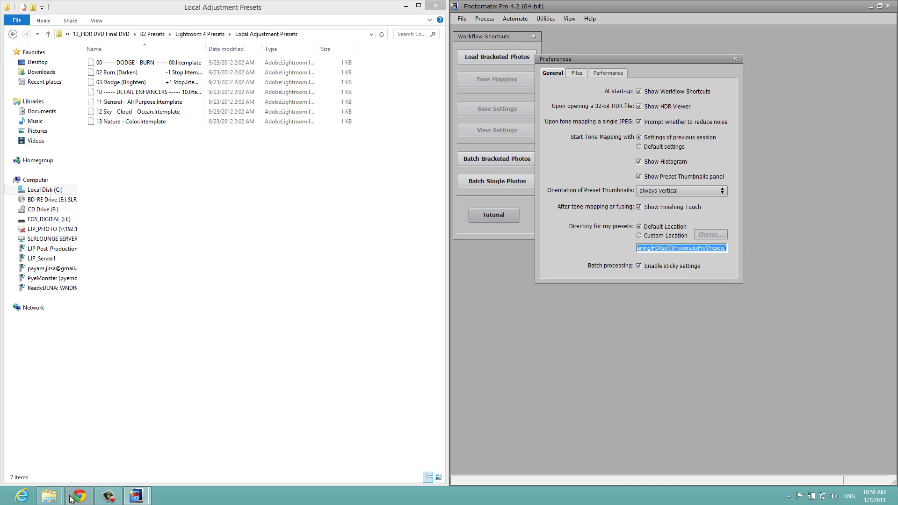
Navigate the right window to AppData\Roaming\HDRsoft\PhotomatixPro\Presets and the left back to 02 Presets
mouse_move(49, 496)
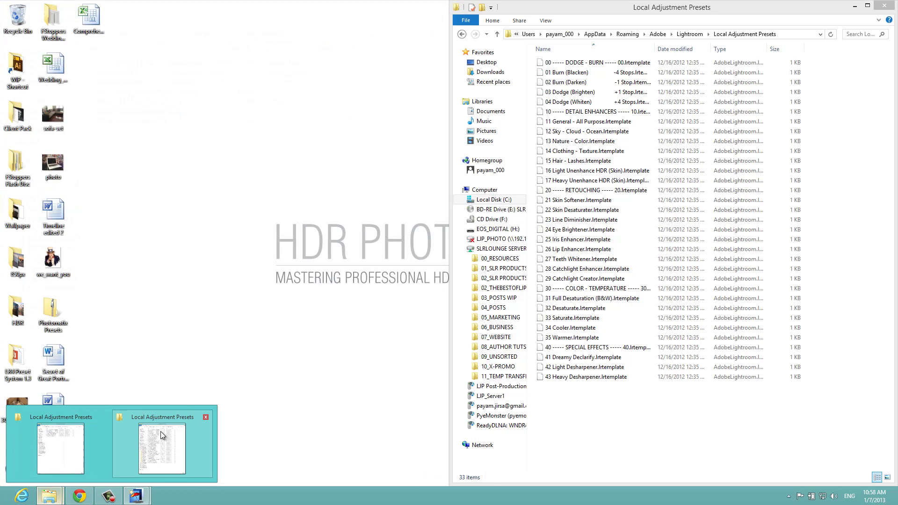
click(161, 431)
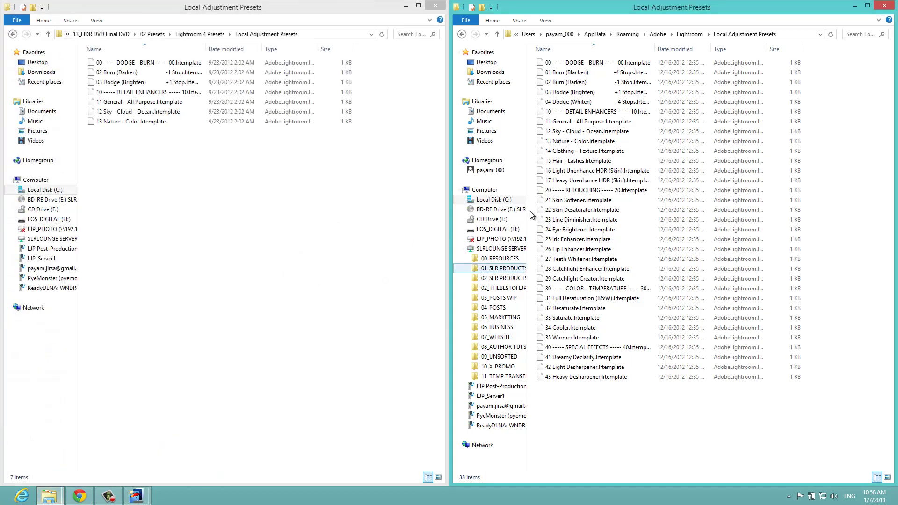
click(535, 34)
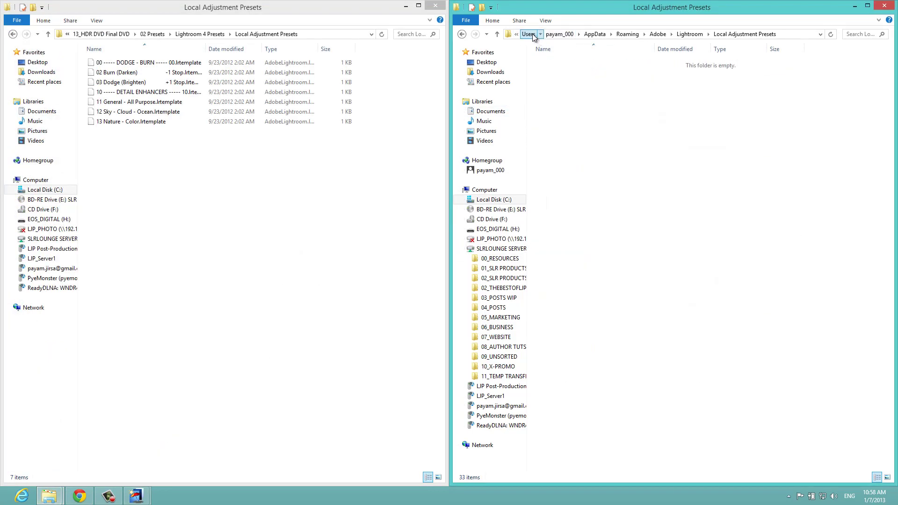
click(655, 34)
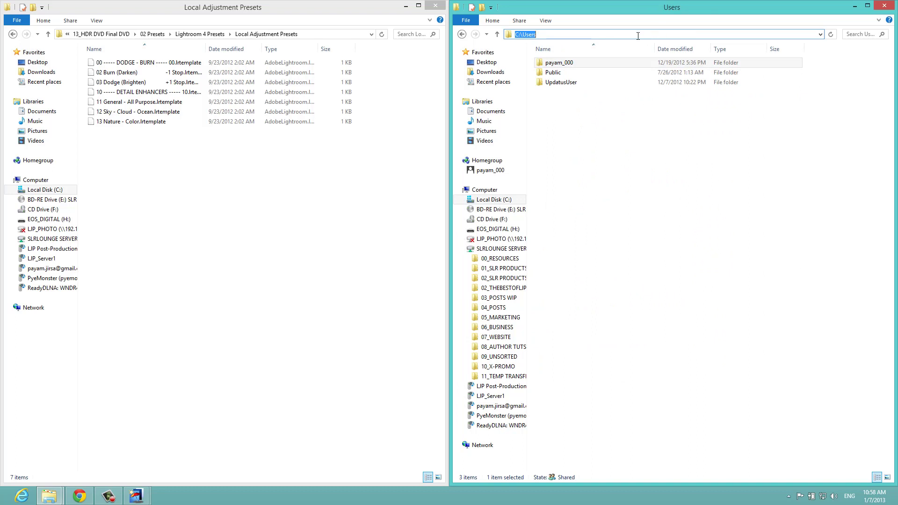
key(ctrl+v)
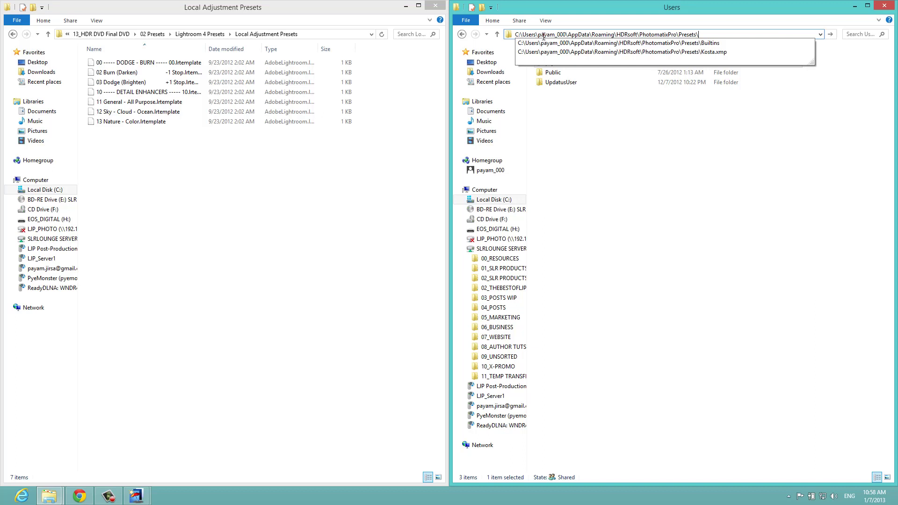
key(Return)
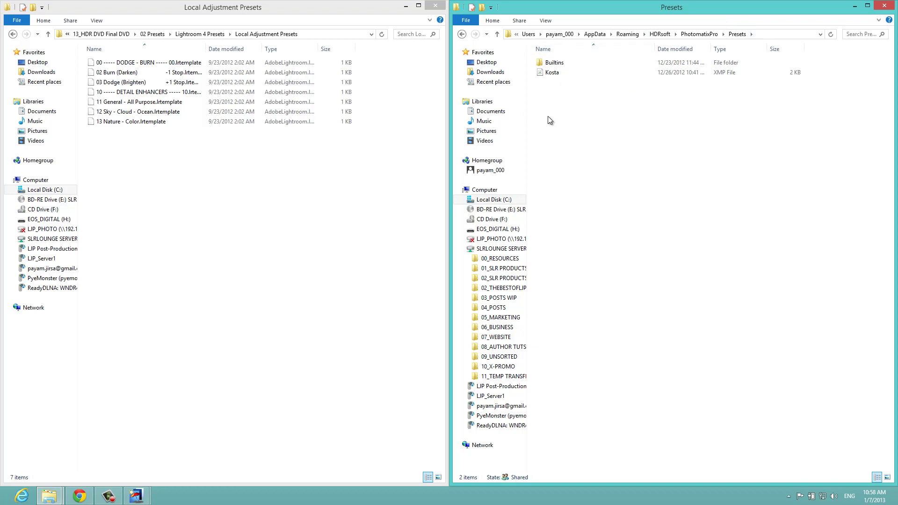
click(340, 167)
key(BackSpace)
key(BackSpace)
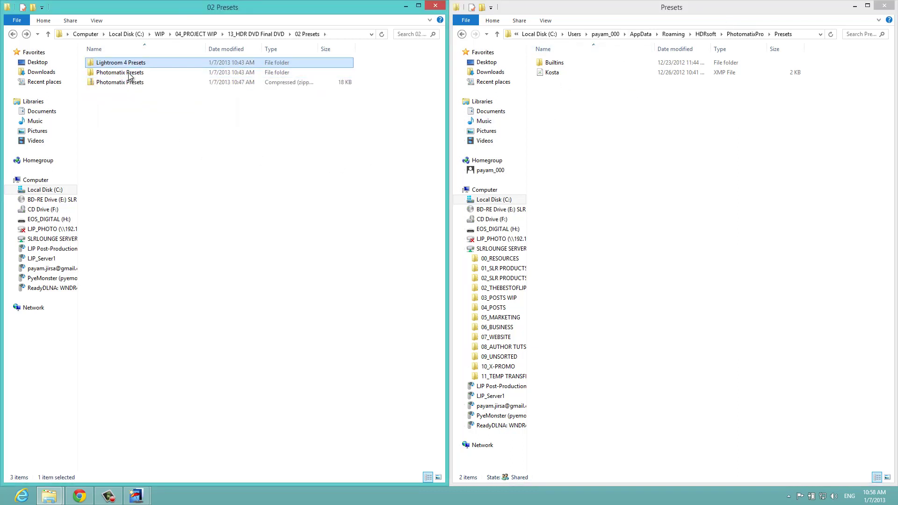
Move HDR Low, Mid and Strong XMP files into AppData Presets, then copy them back to the DVD folder
click(123, 82)
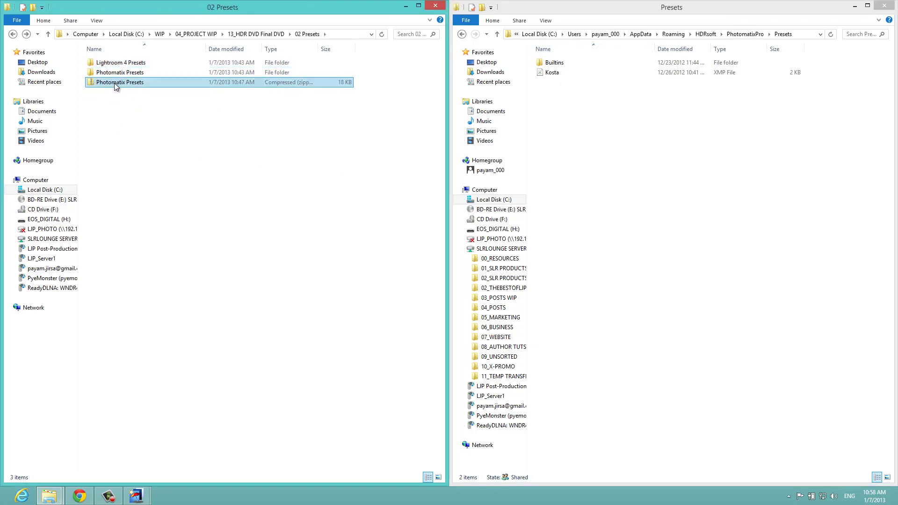
click(117, 75)
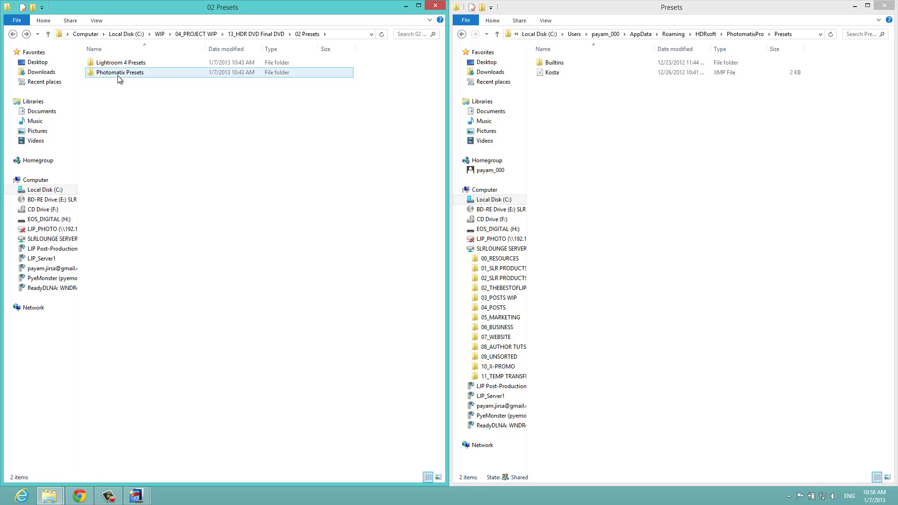
double_click(125, 74)
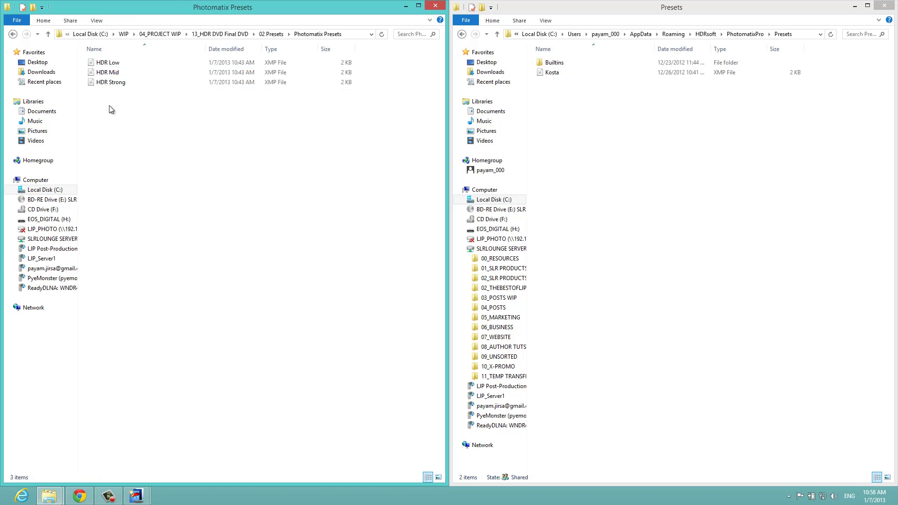
drag(111, 107, 589, 122)
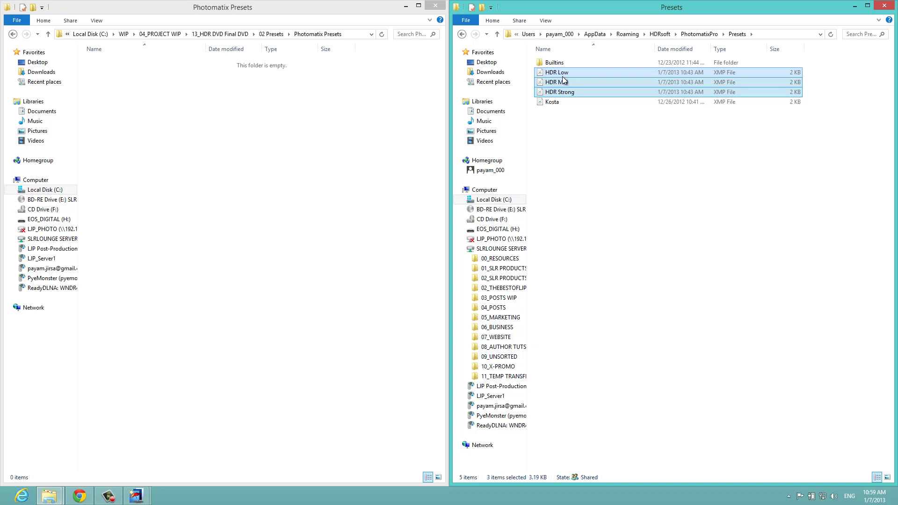
drag(562, 77, 139, 89)
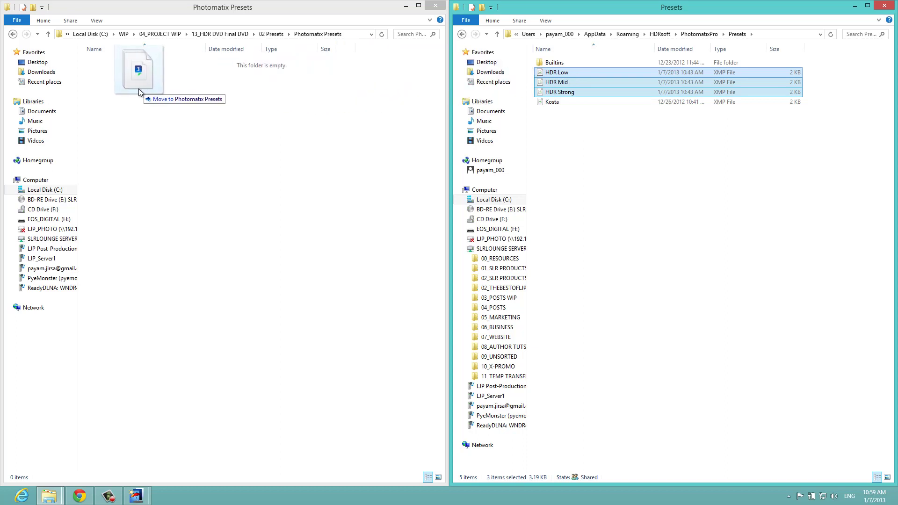
click(162, 93)
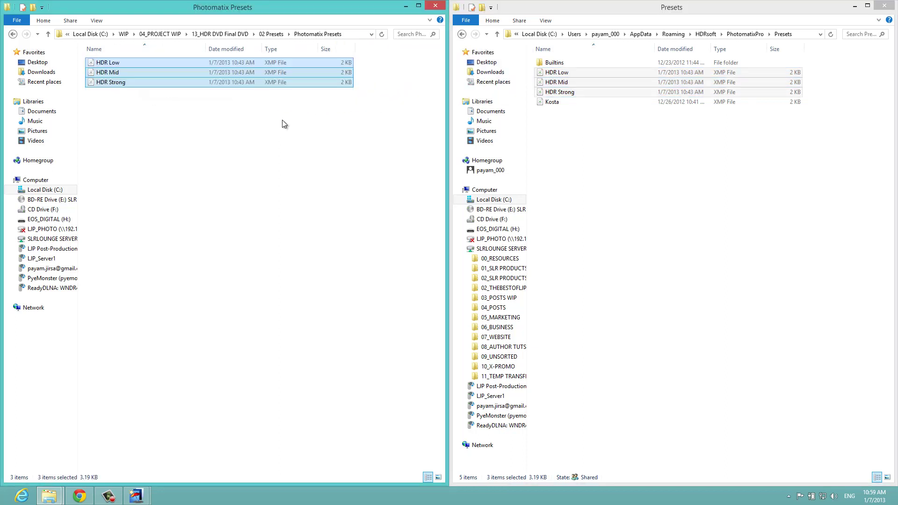
click(569, 127)
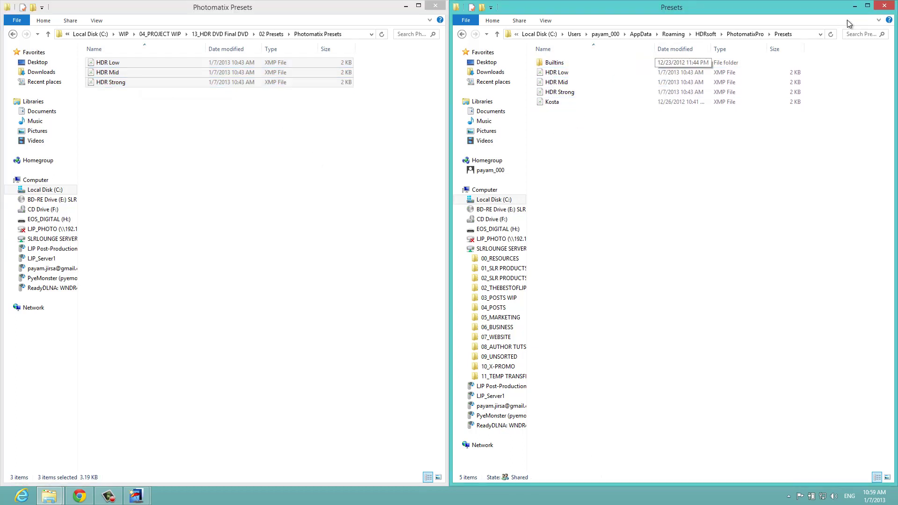
Close the user presets folder window and Preferences, then quit Photomatix Pro
click(879, 9)
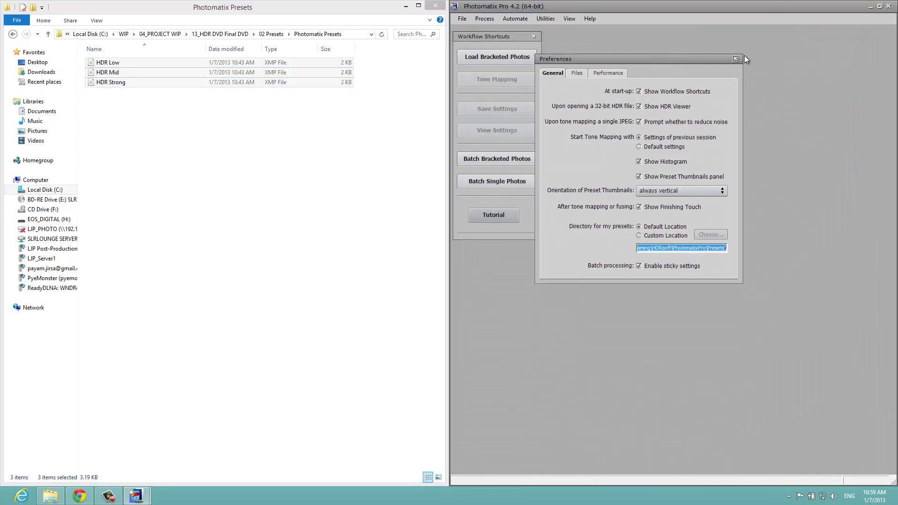
click(736, 59)
click(889, 6)
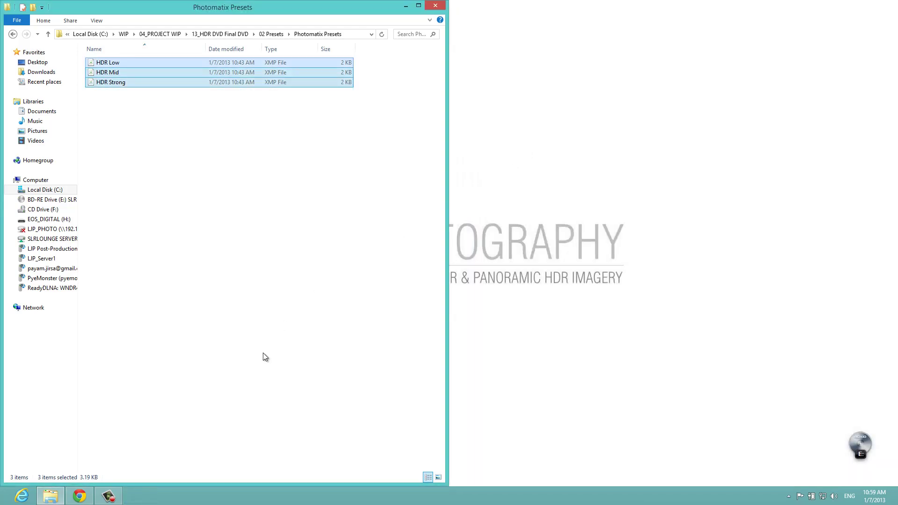
Relaunch Photomatix Pro from the Start screen and begin loading a photo to tone map
click(50, 493)
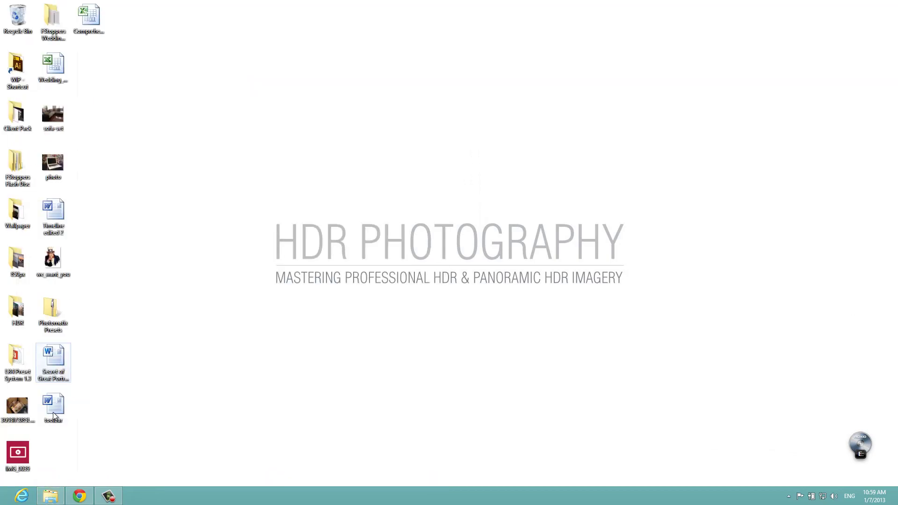
click(49, 496)
key(super)
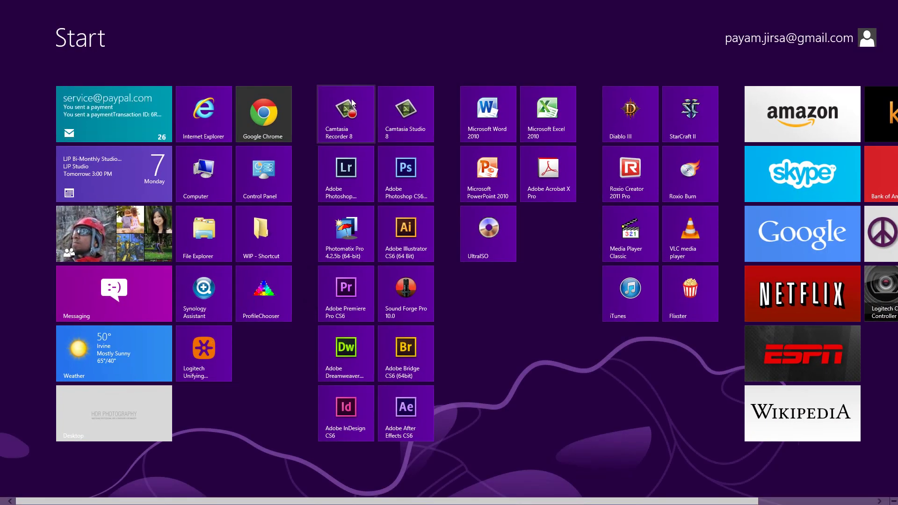
click(361, 234)
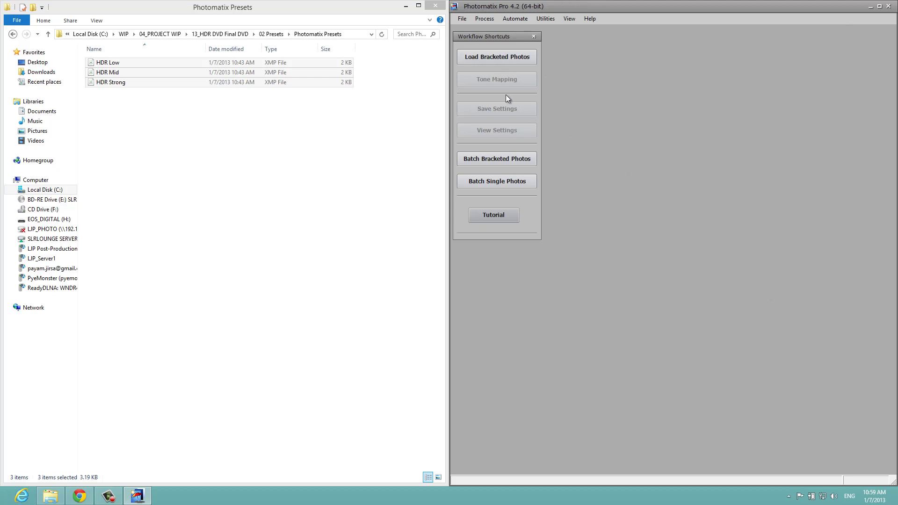
click(461, 21)
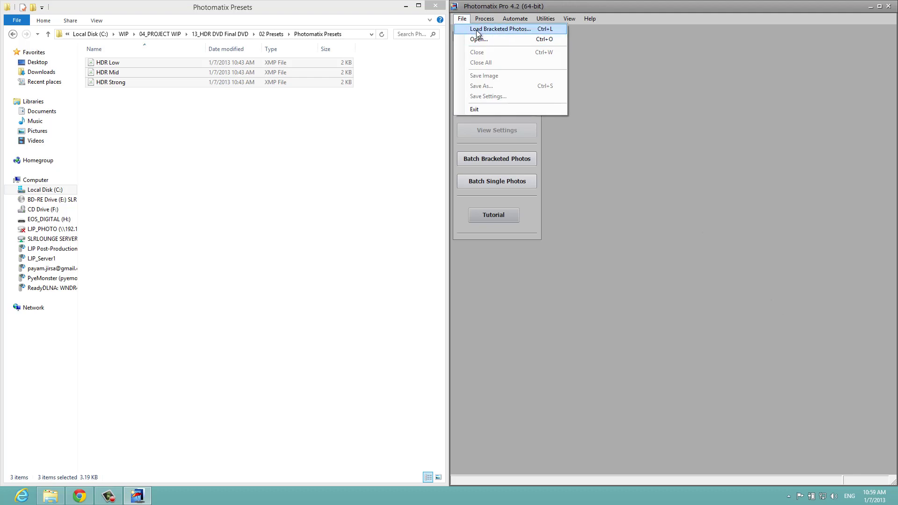
click(615, 93)
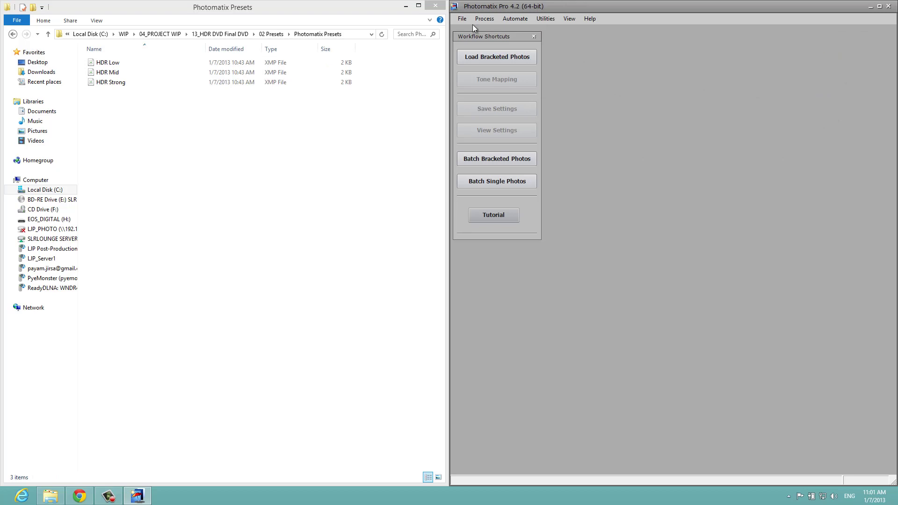
click(462, 19)
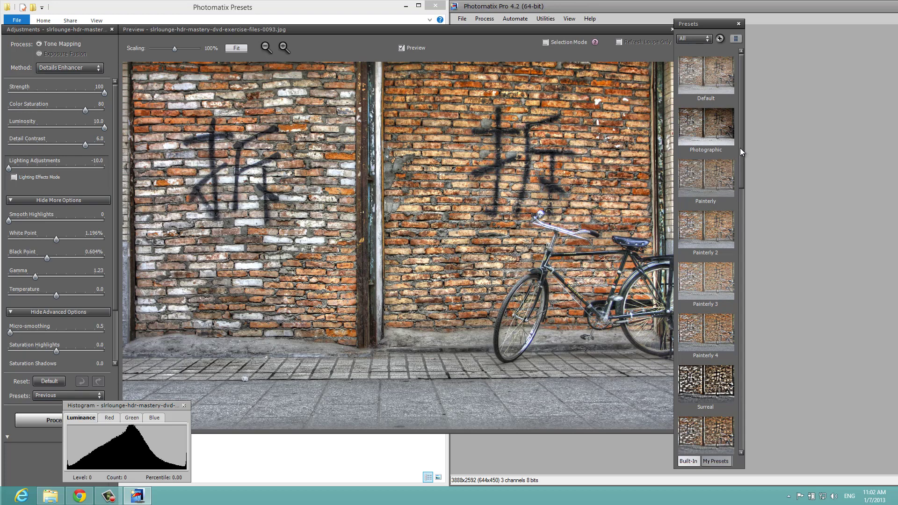
Show My Presets, compare HDR Mid and HDR Strong, and leave HDR Low applied to image 0093
click(706, 462)
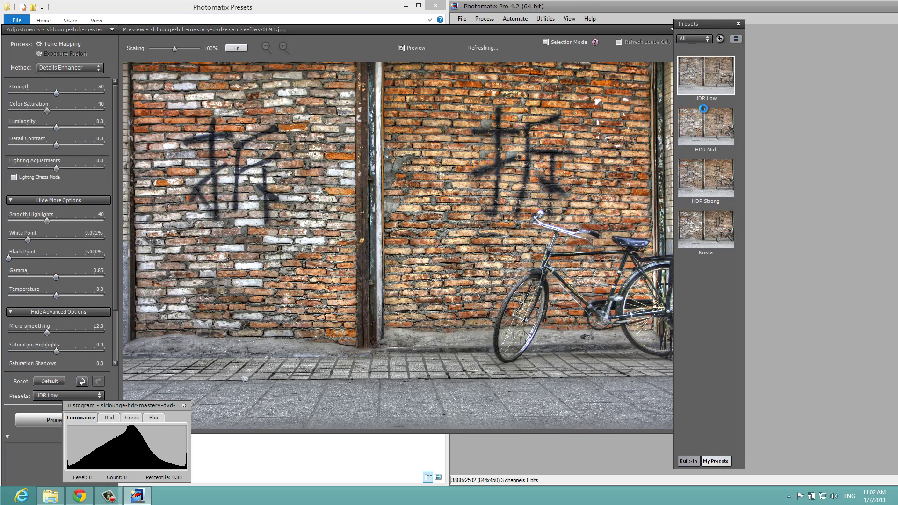
click(716, 126)
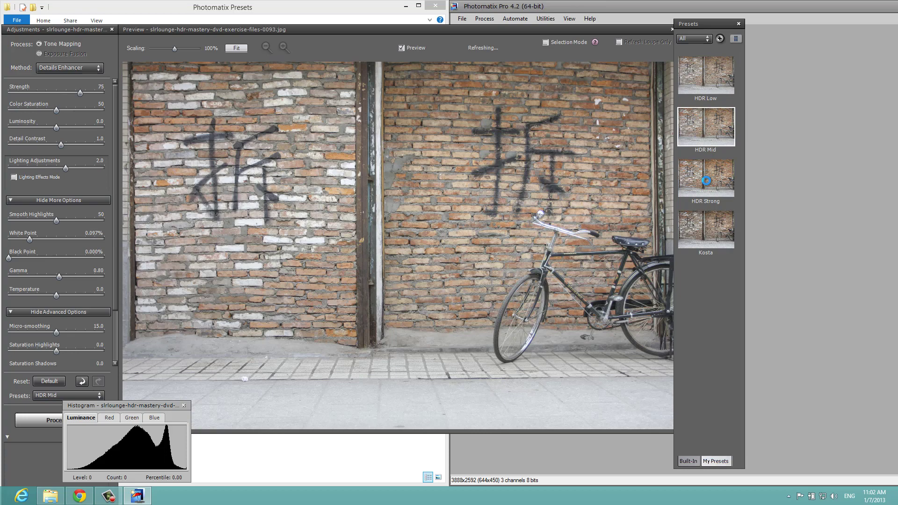
click(720, 170)
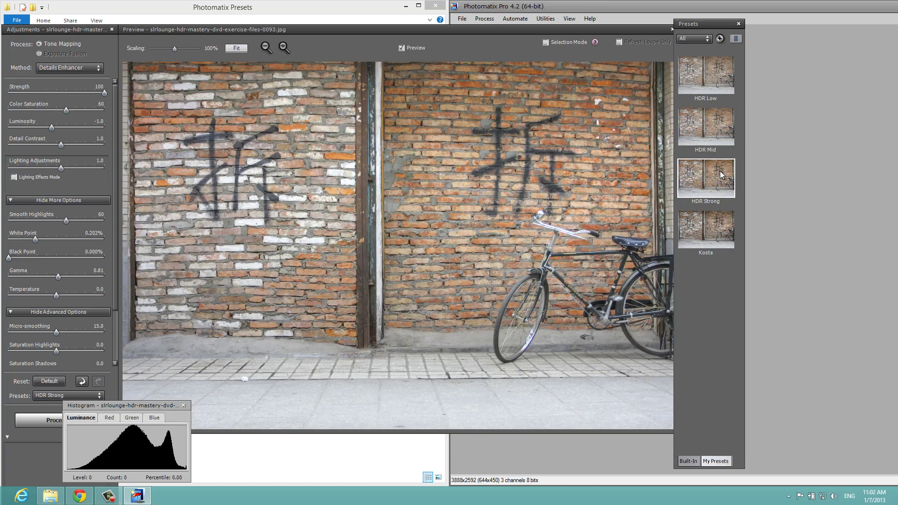
click(714, 119)
click(720, 66)
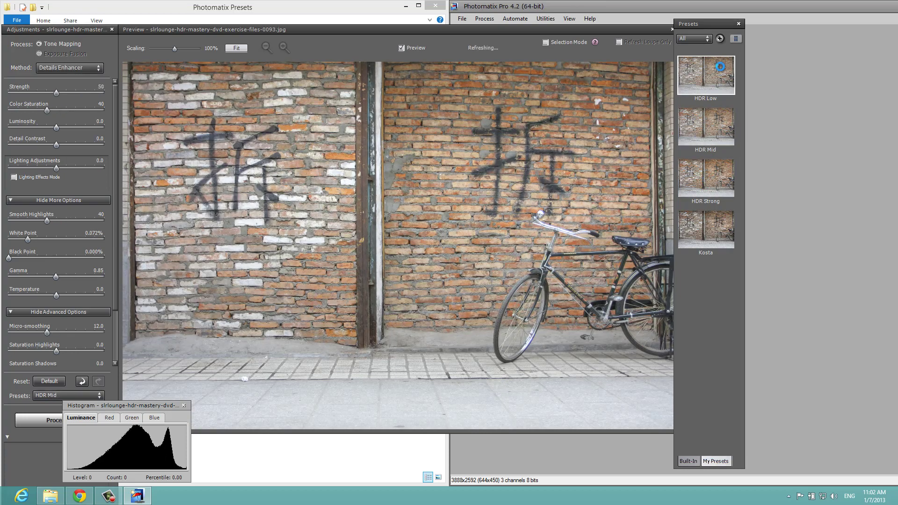